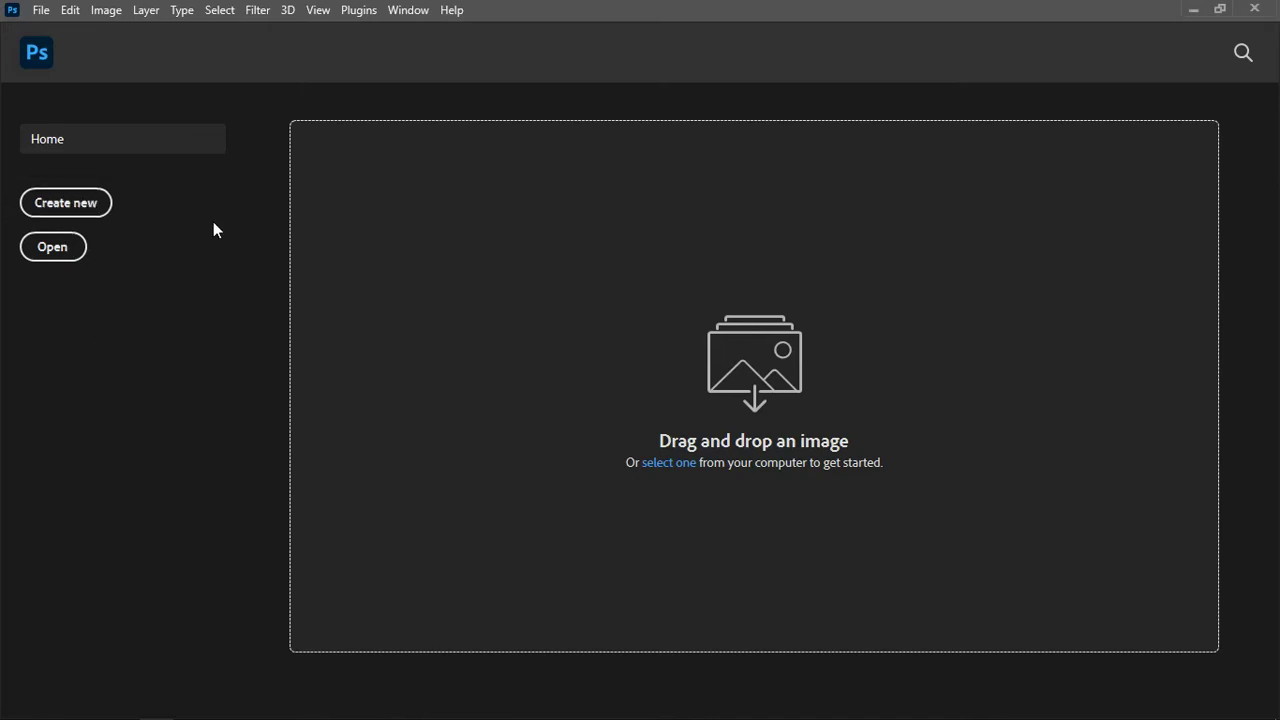
Step: Open the New Document dialog from the Home screen, showing the 1920 x 1080 preset
left_click(69, 206)
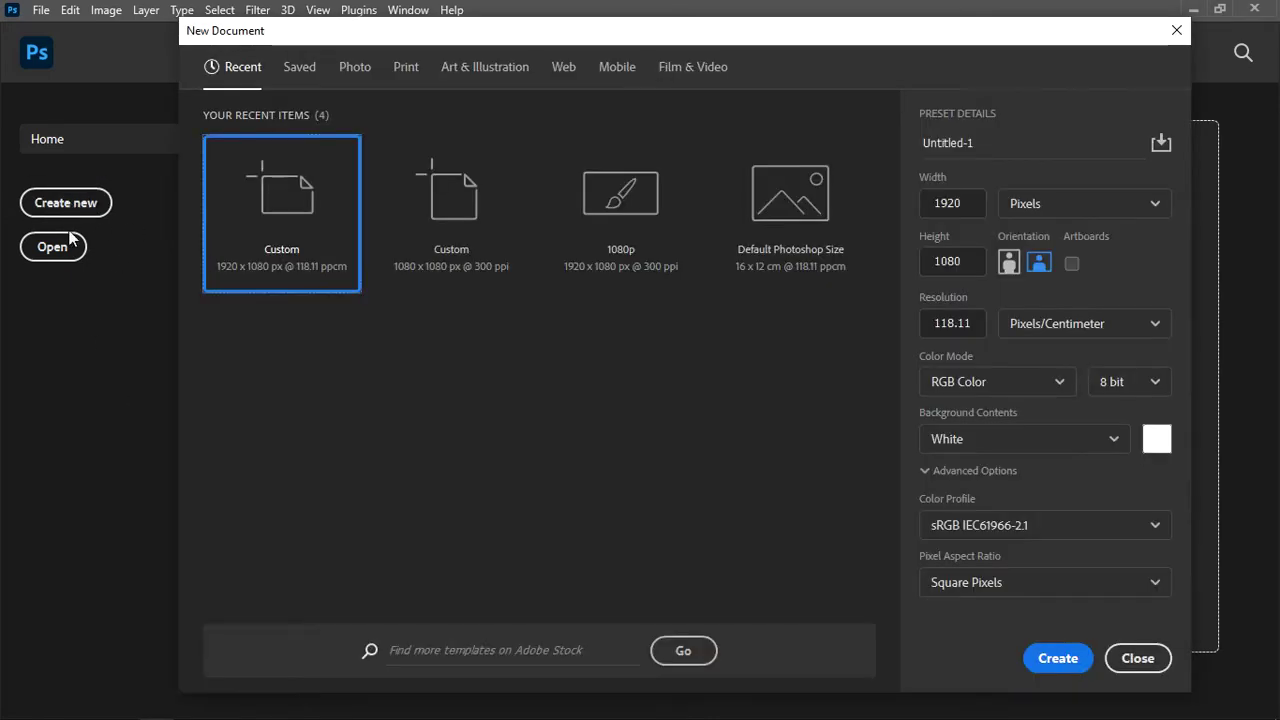
Step: Create the blank 1920 x 1080 document
left_click(1058, 658)
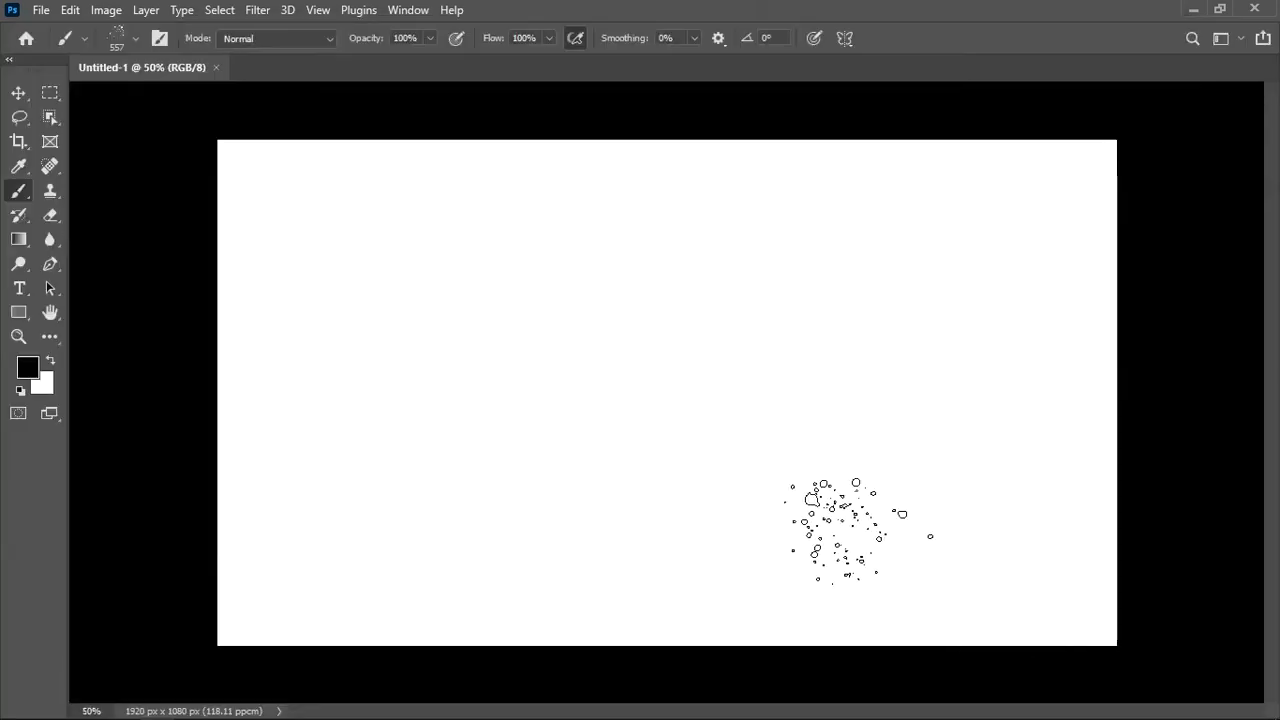
key("ctrl+minus")
key("ctrl+plus")
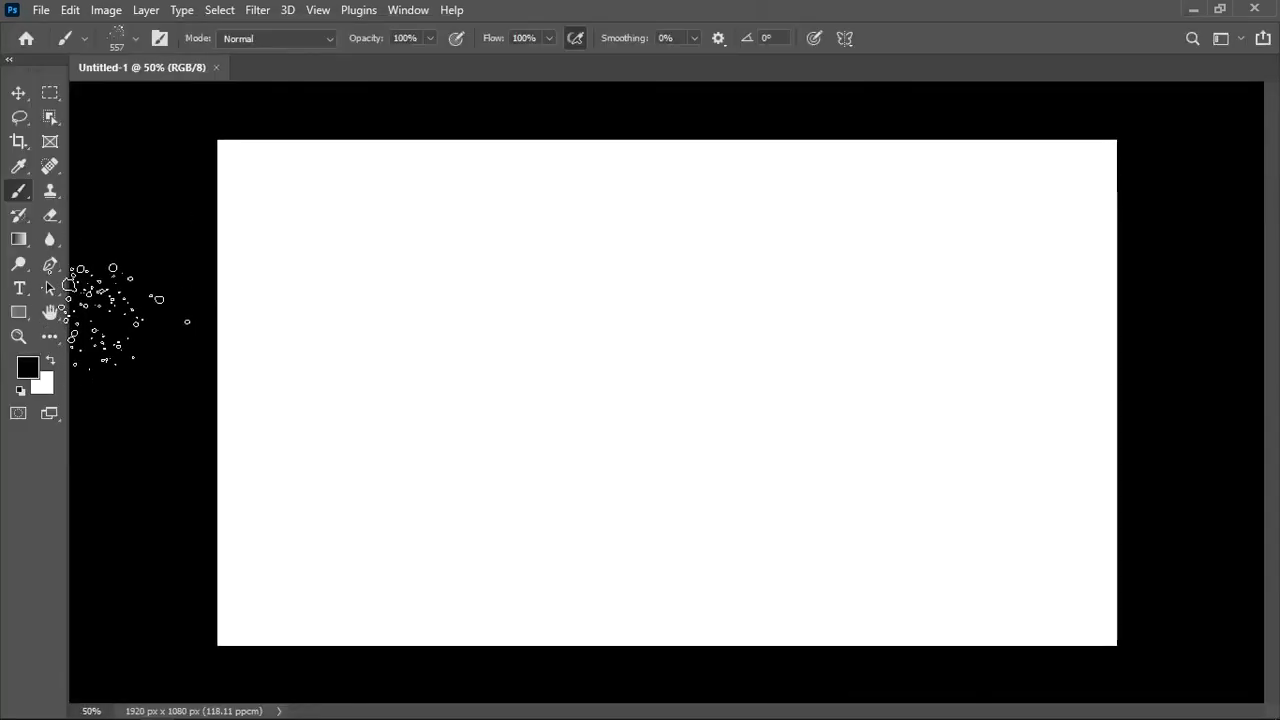
Step: Set up a 261 px Soft Round brush and show the Layers panel
left_click(128, 38)
scroll(143, 251, "up", 3)
scroll(228, 263, "up", 2)
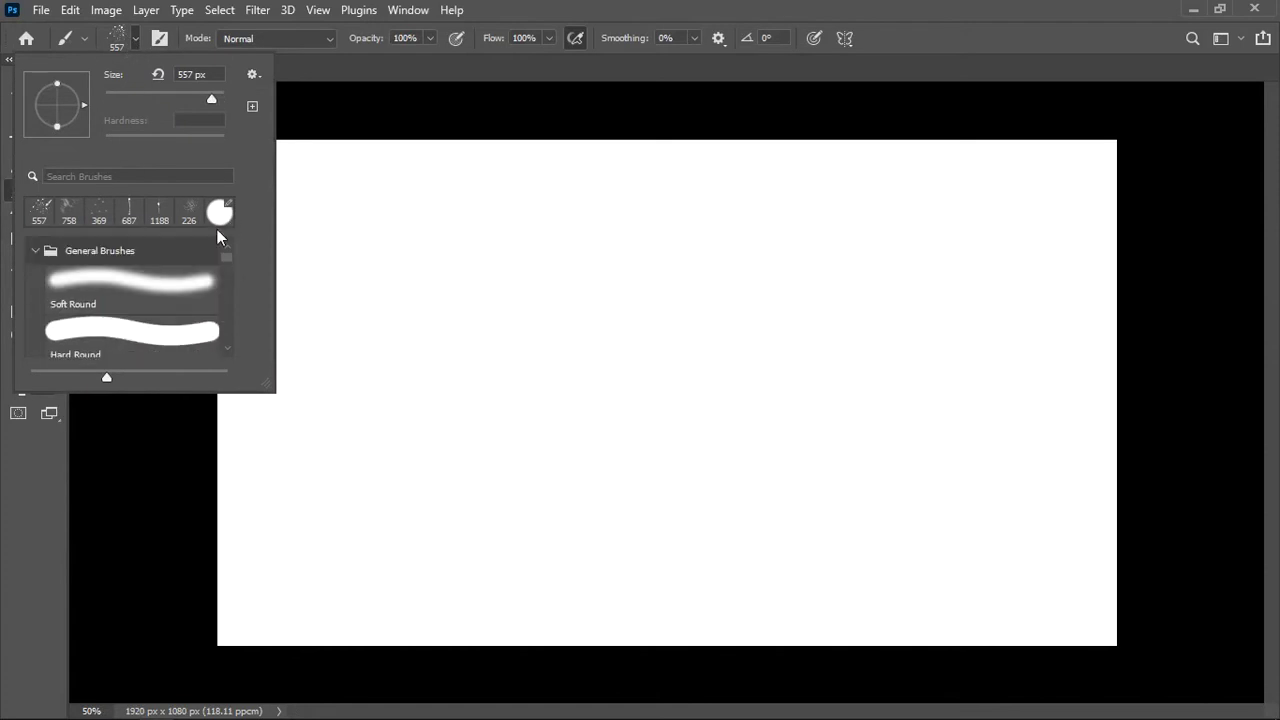
left_click(130, 286)
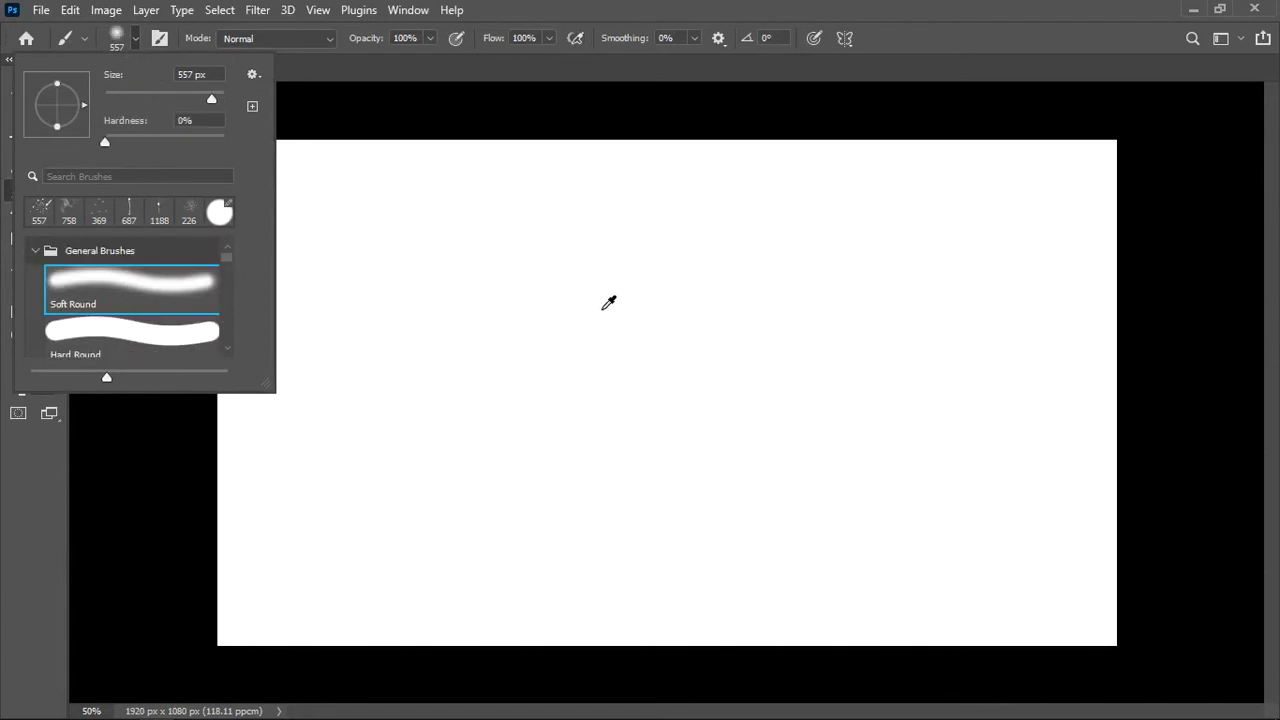
right_click(606, 300, "alt")
right_click(594, 306, "alt")
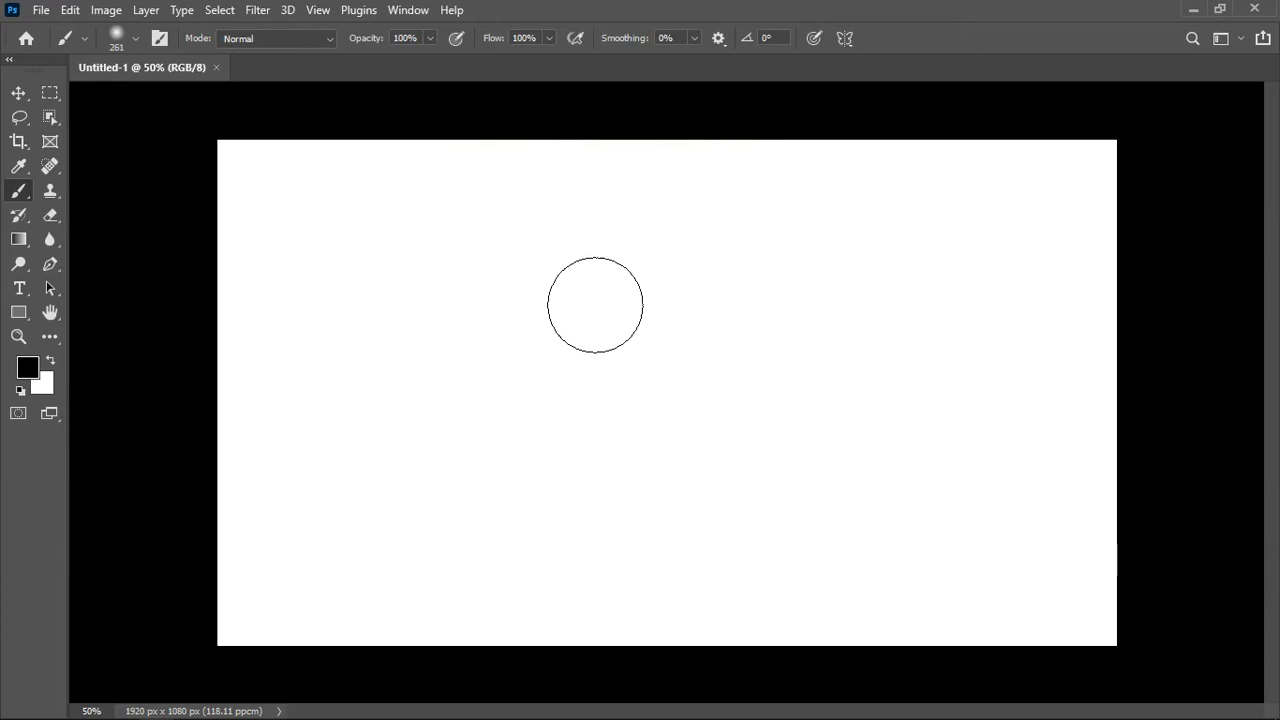
key("F7")
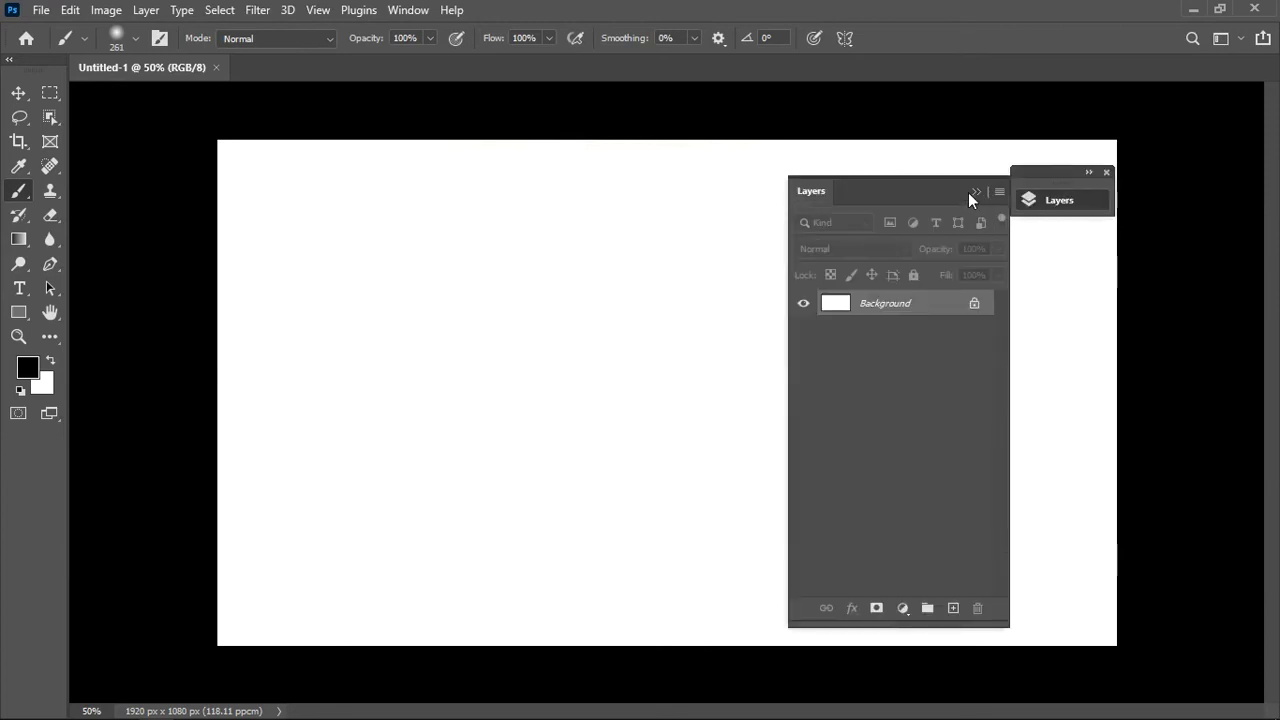
Step: Unlock the Background layer and rename it 'white'
left_click(973, 304)
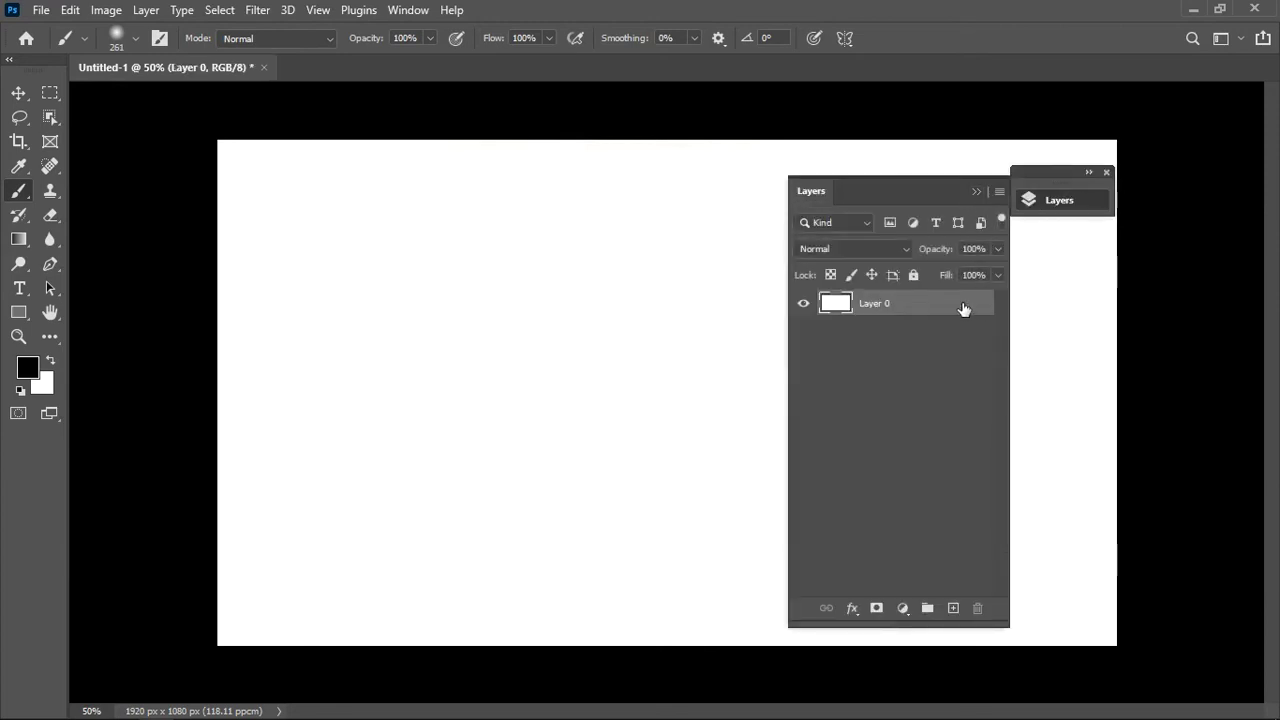
double_click(893, 304)
type("white")
key("Return")
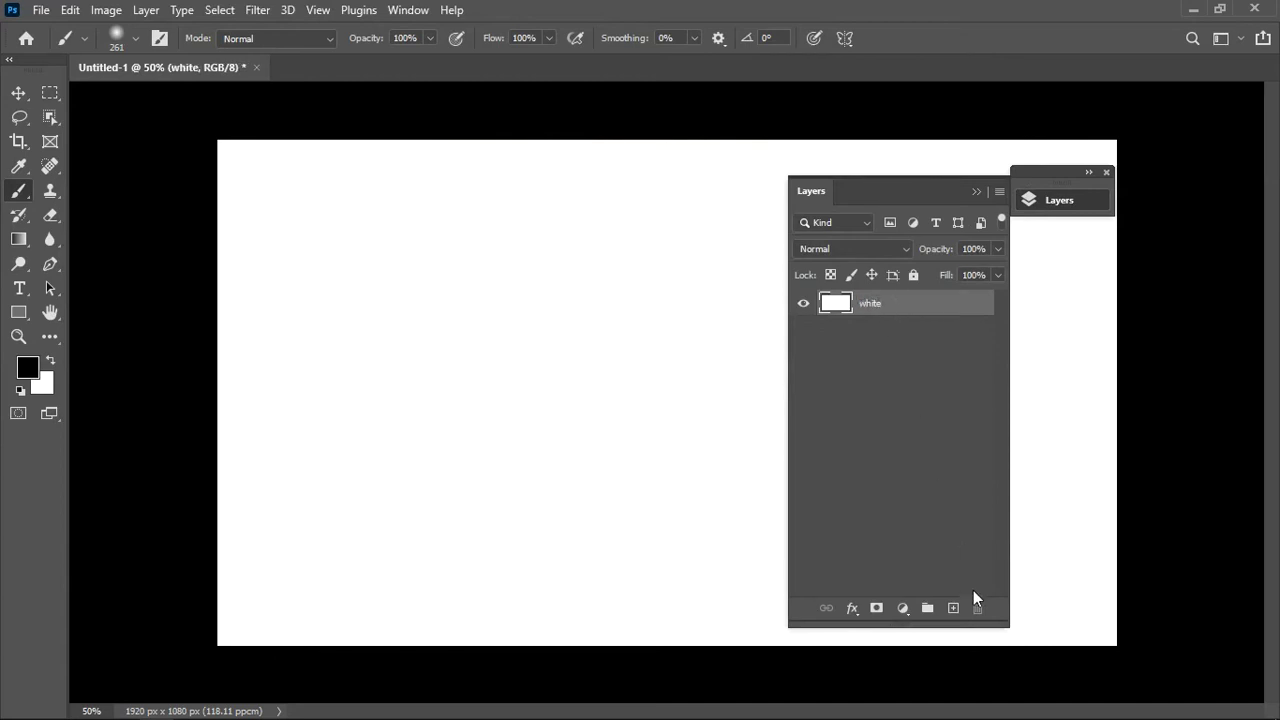
Step: Add a black-filled layer named 'black' and move the Layers panel right
left_click(953, 608)
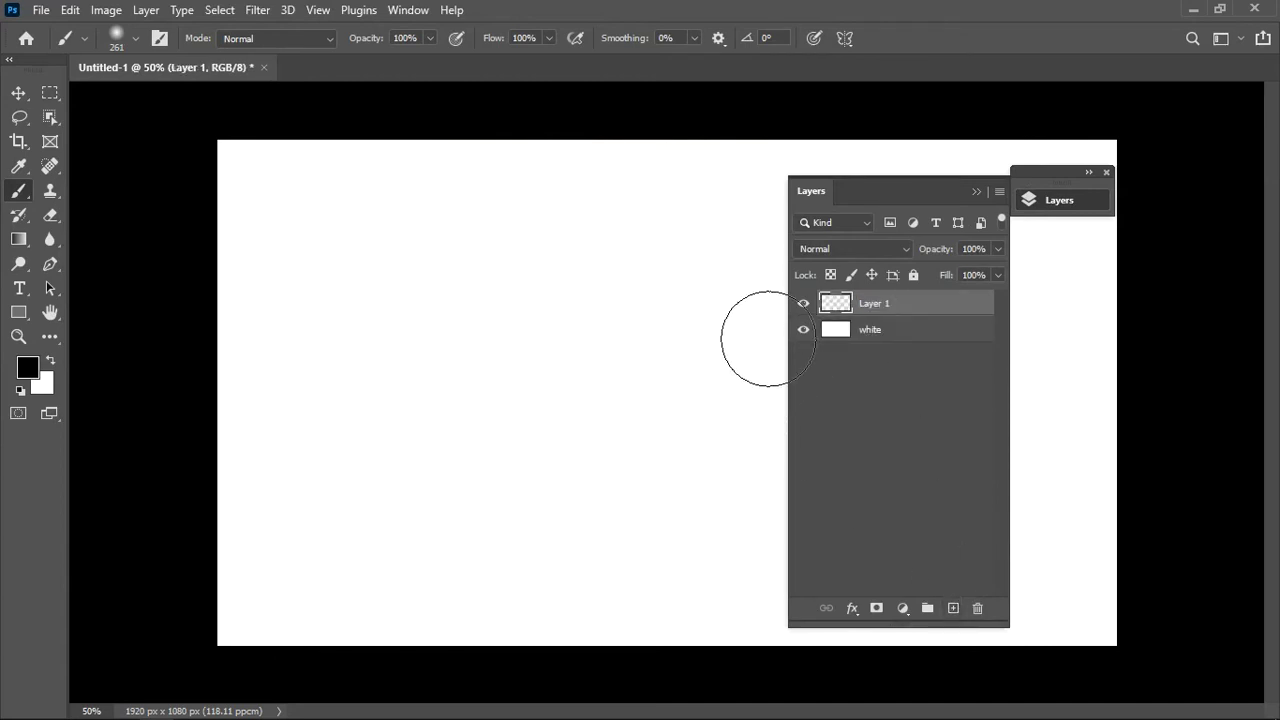
key("alt+BackSpace")
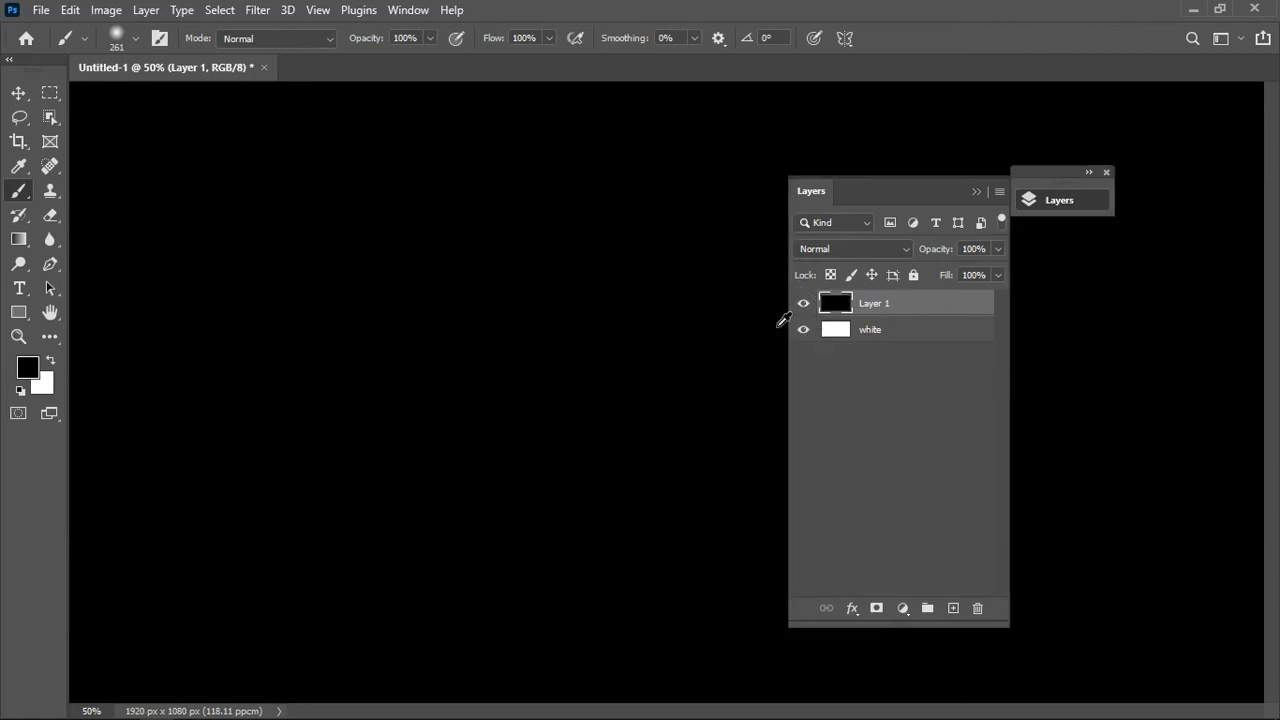
double_click(876, 305)
type("black")
key("Return")
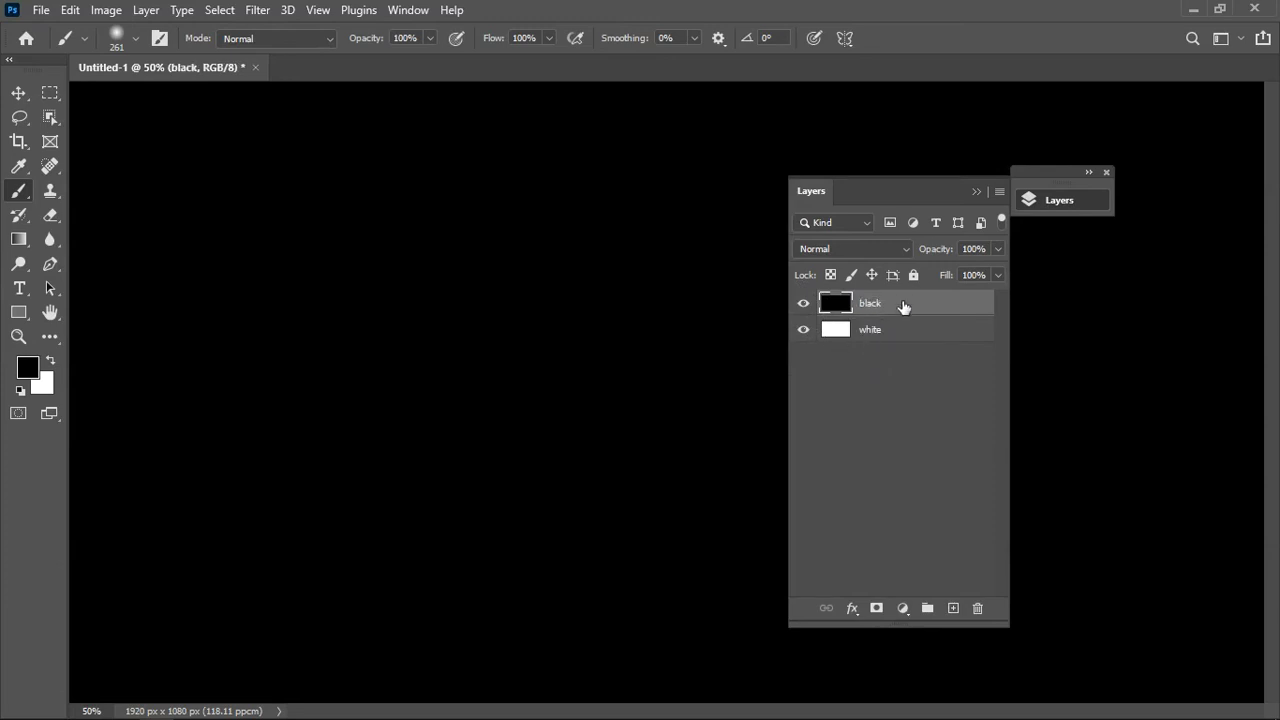
mouse_move(915, 201)
left_mouse_down()
mouse_move(1030, 252)
mouse_move(1159, 198)
left_mouse_up()
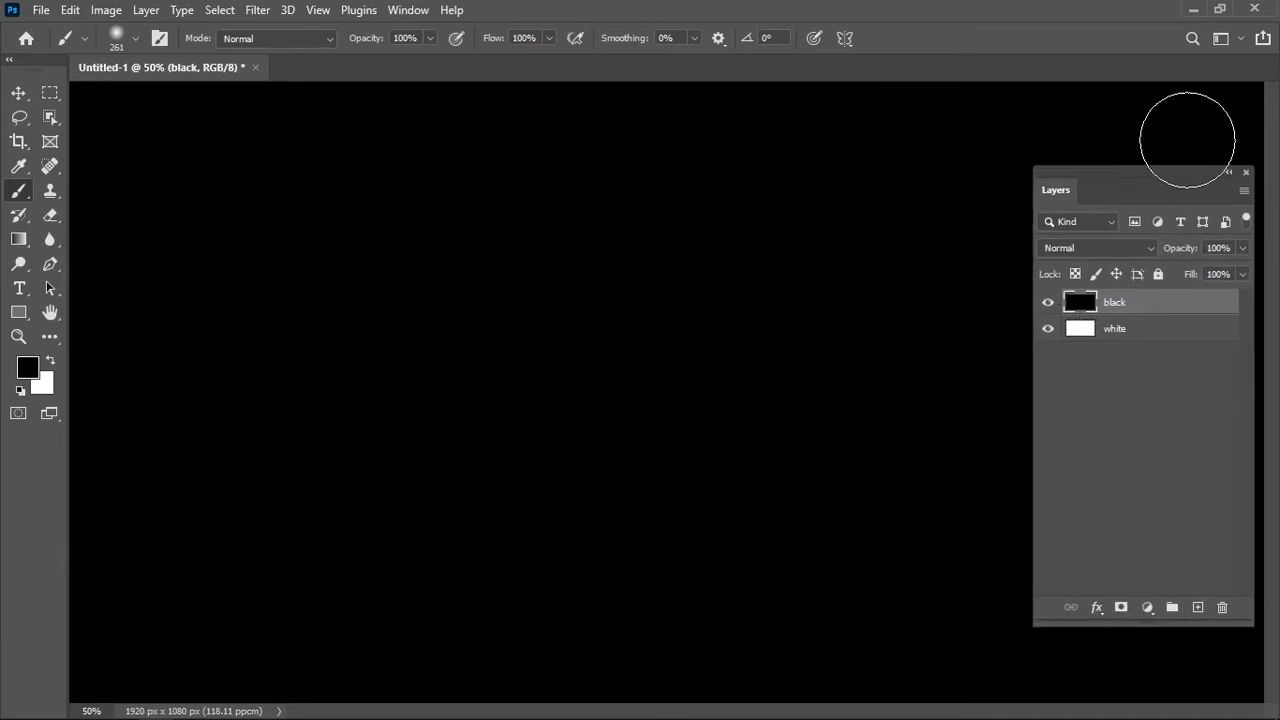
Step: Set the pasteboard colour to Default gray and zoom out slightly
right_click(1207, 116)
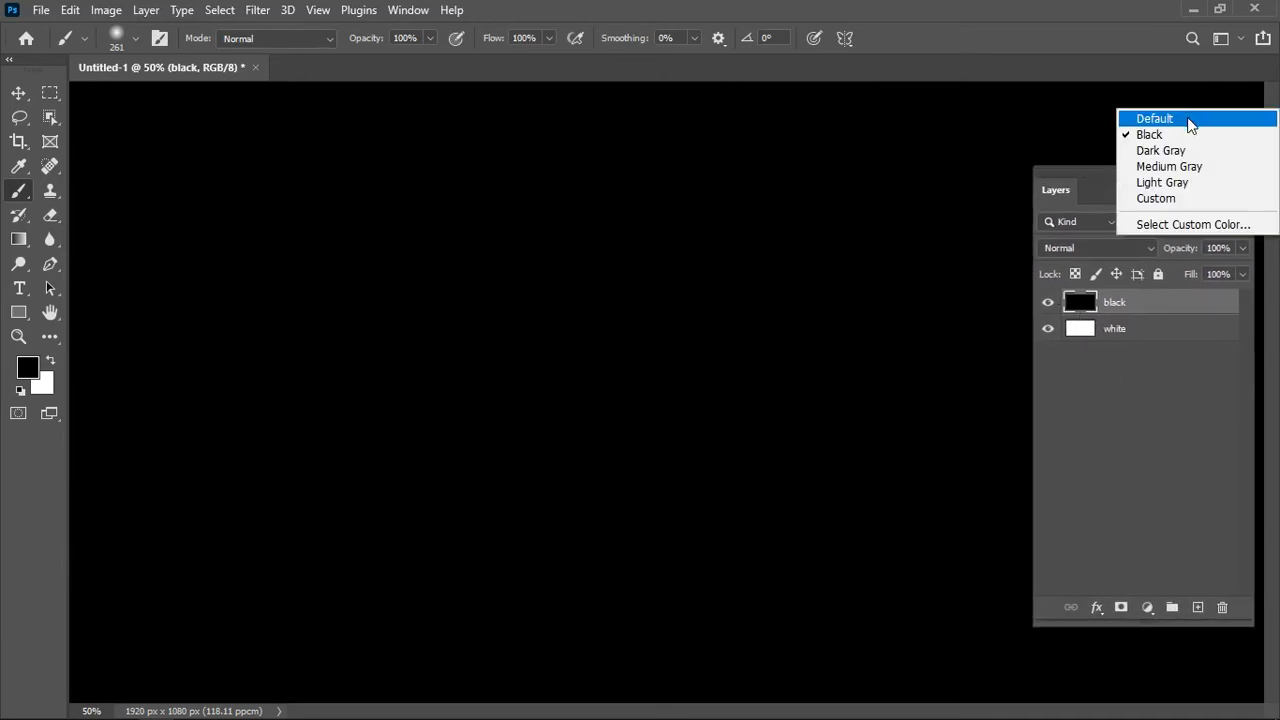
left_click(1188, 150)
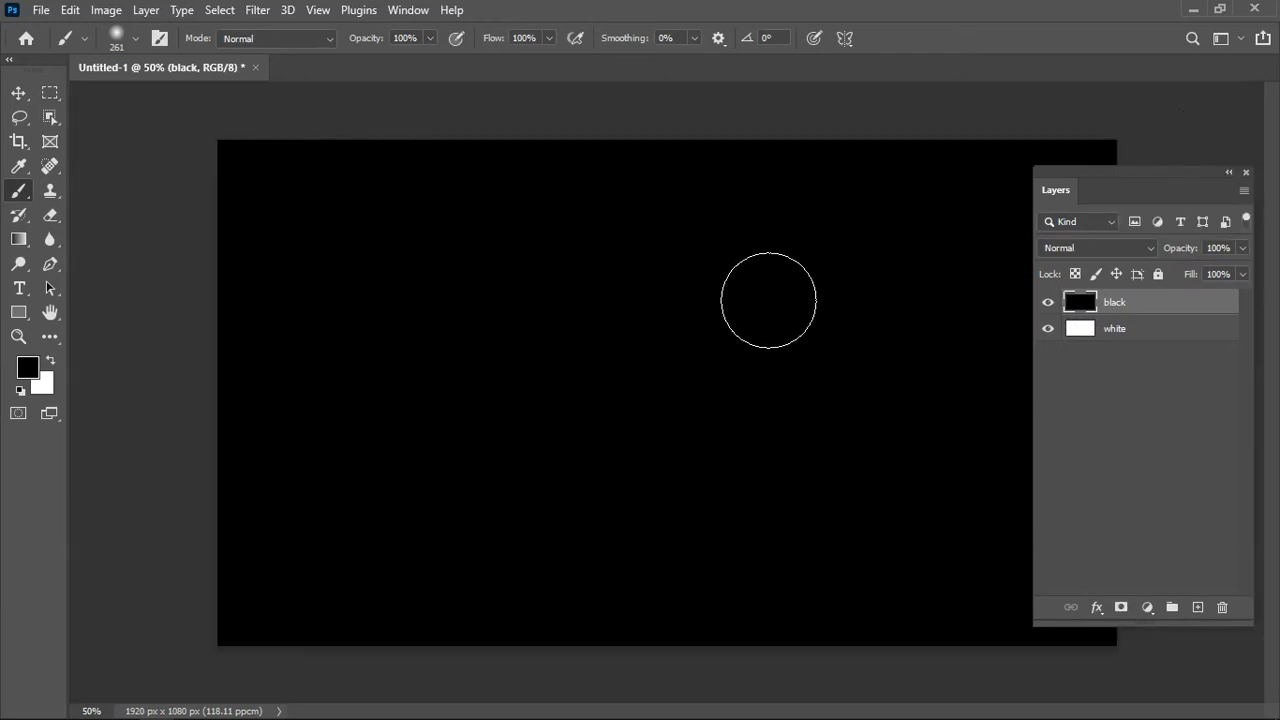
scroll(768, 300, "down", 1)
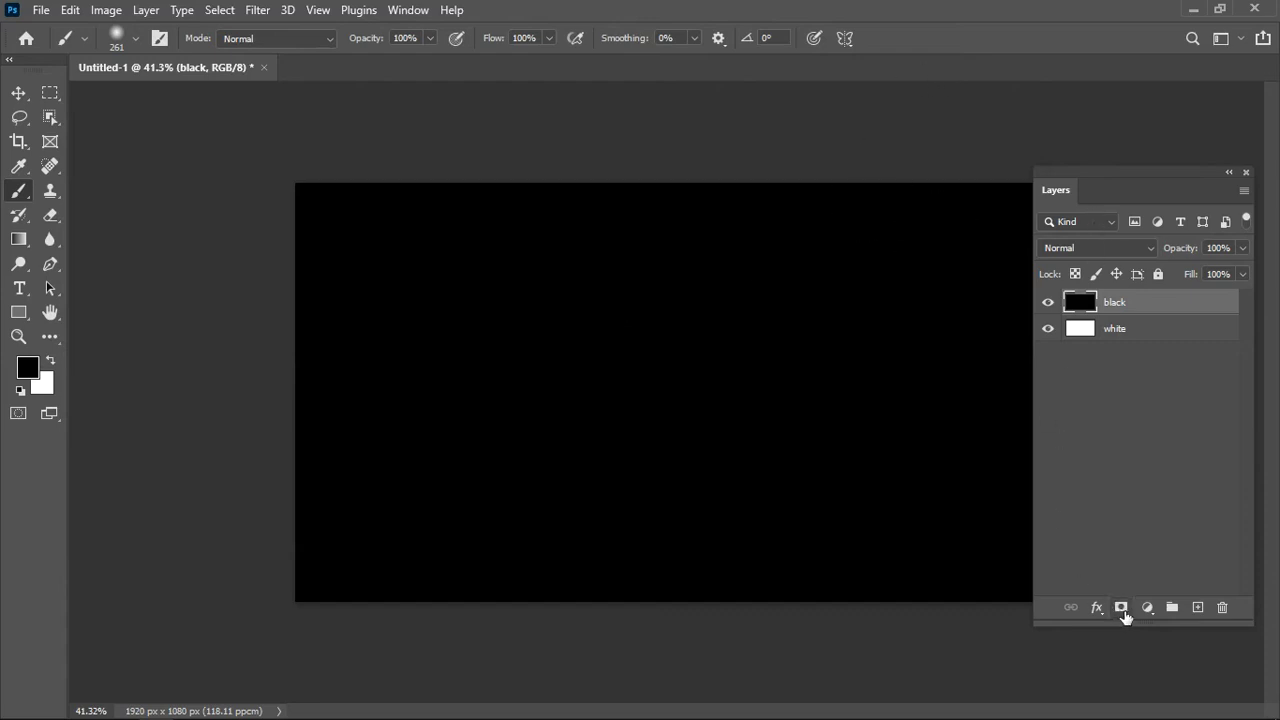
left_click_drag(1126, 191, 1122, 182)
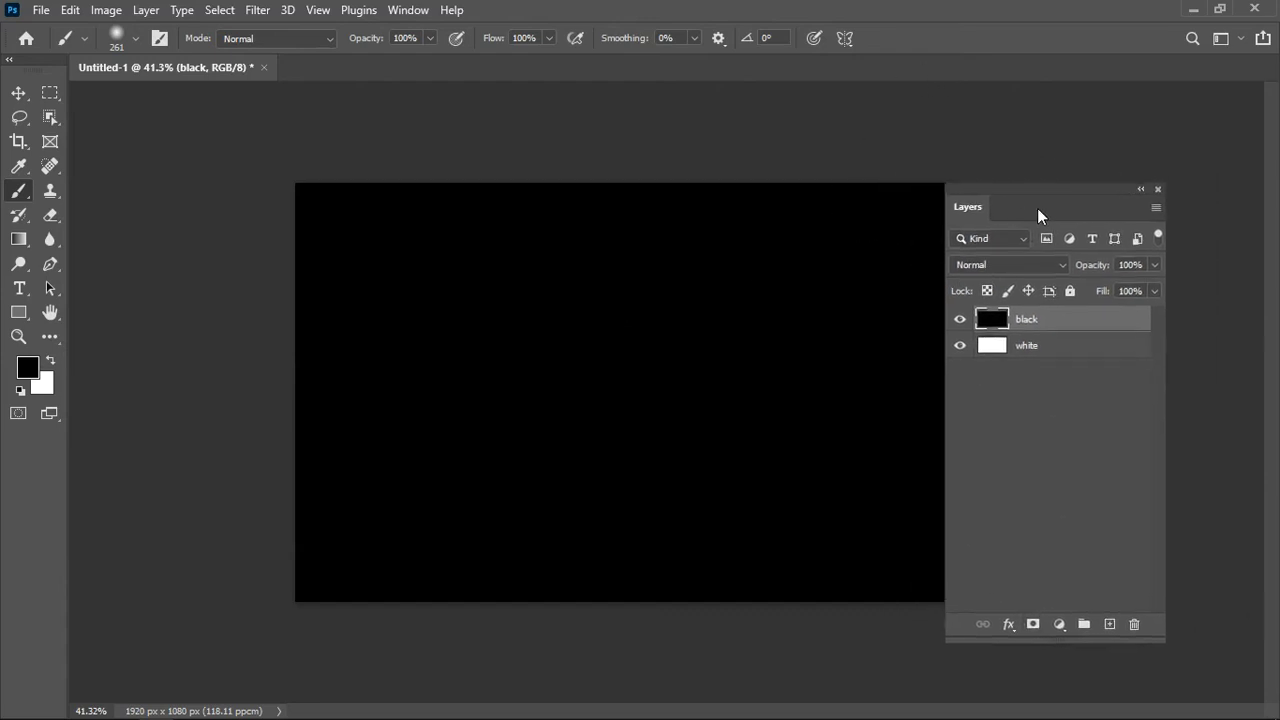
Step: Add a layer mask to the 'black' layer and select the mask
left_click(1113, 321)
left_click(1112, 295)
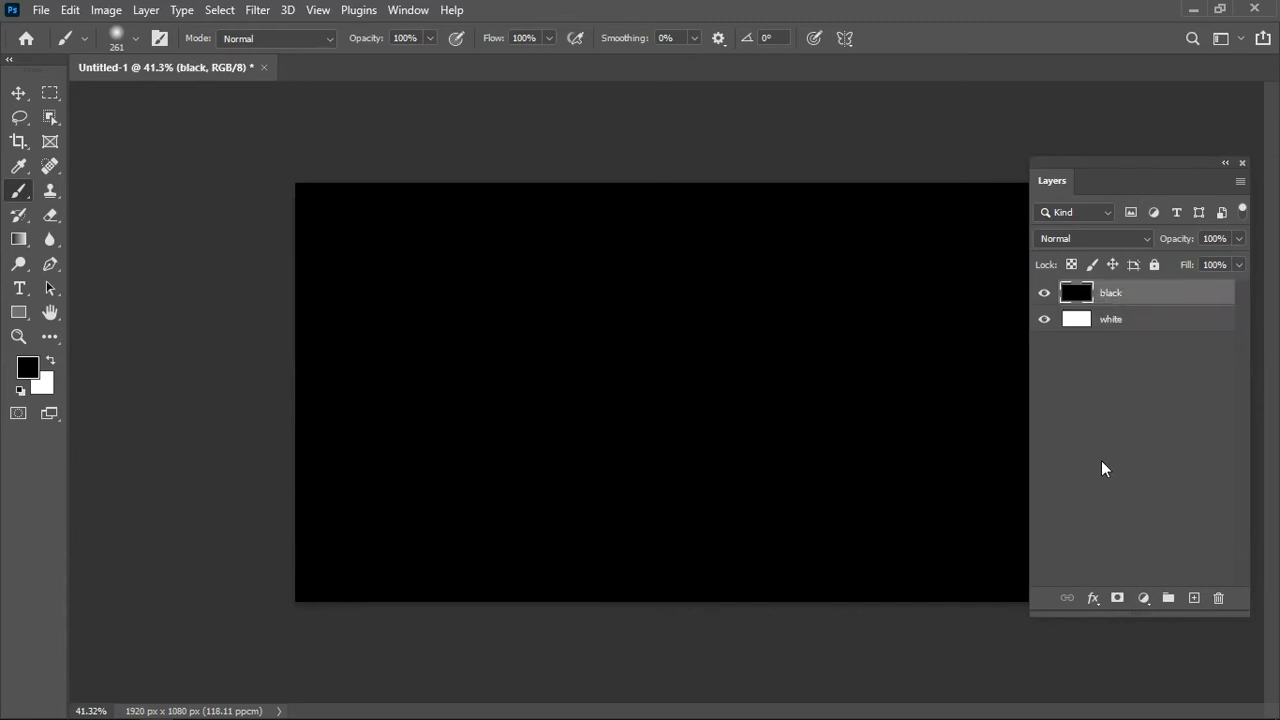
left_click(1117, 598)
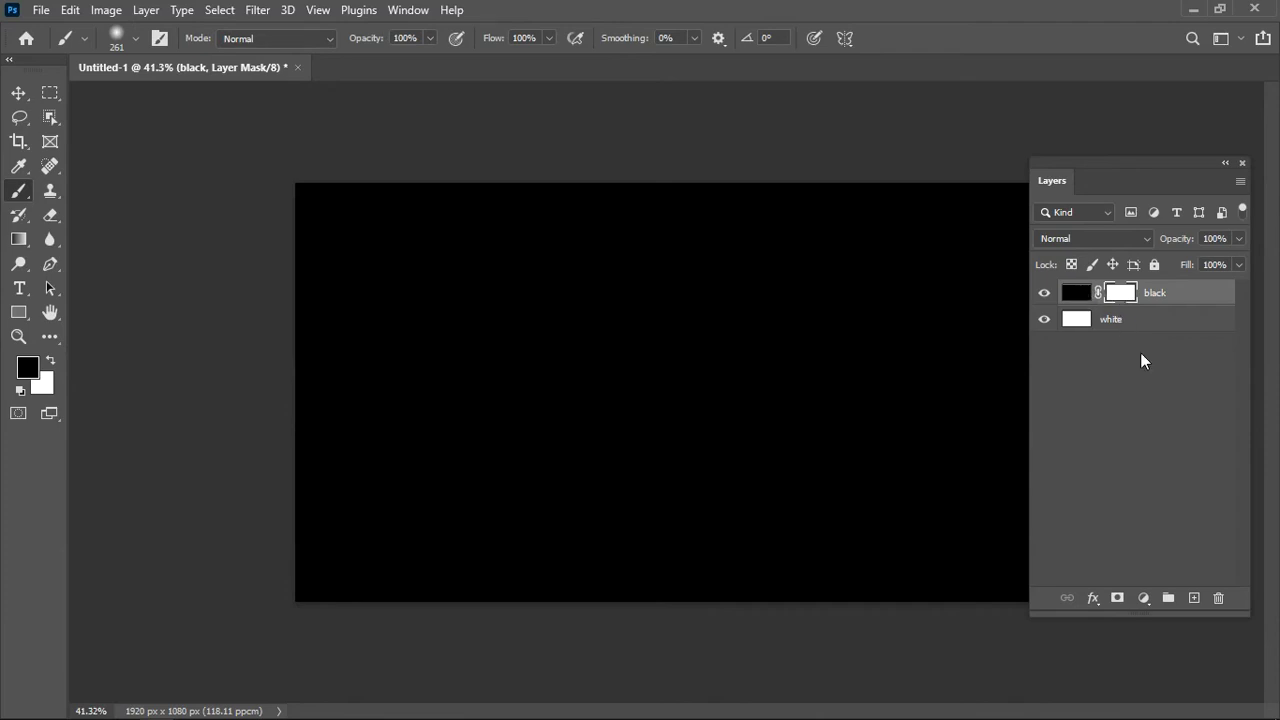
left_click(1143, 360)
left_click(1121, 294)
left_click_drag(1121, 296, 1122, 298)
key("ctrl+i")
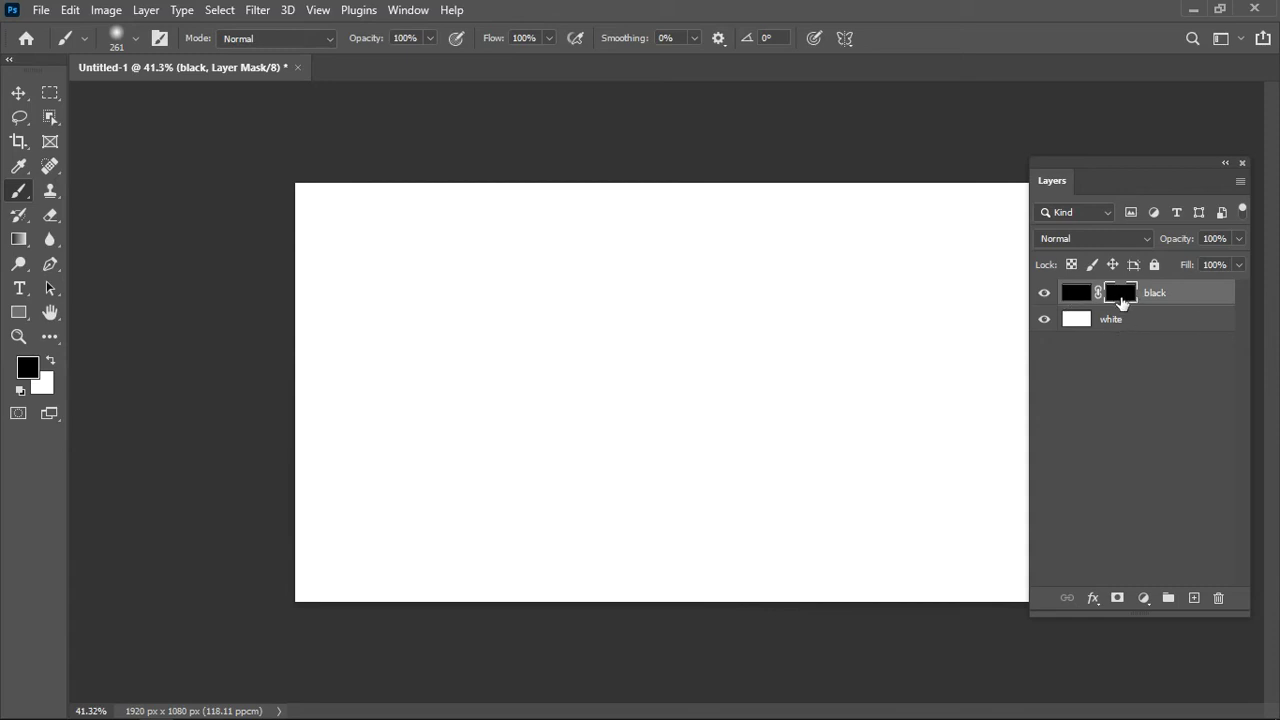
left_click_drag(1128, 300, 1130, 302)
key("ctrl+i")
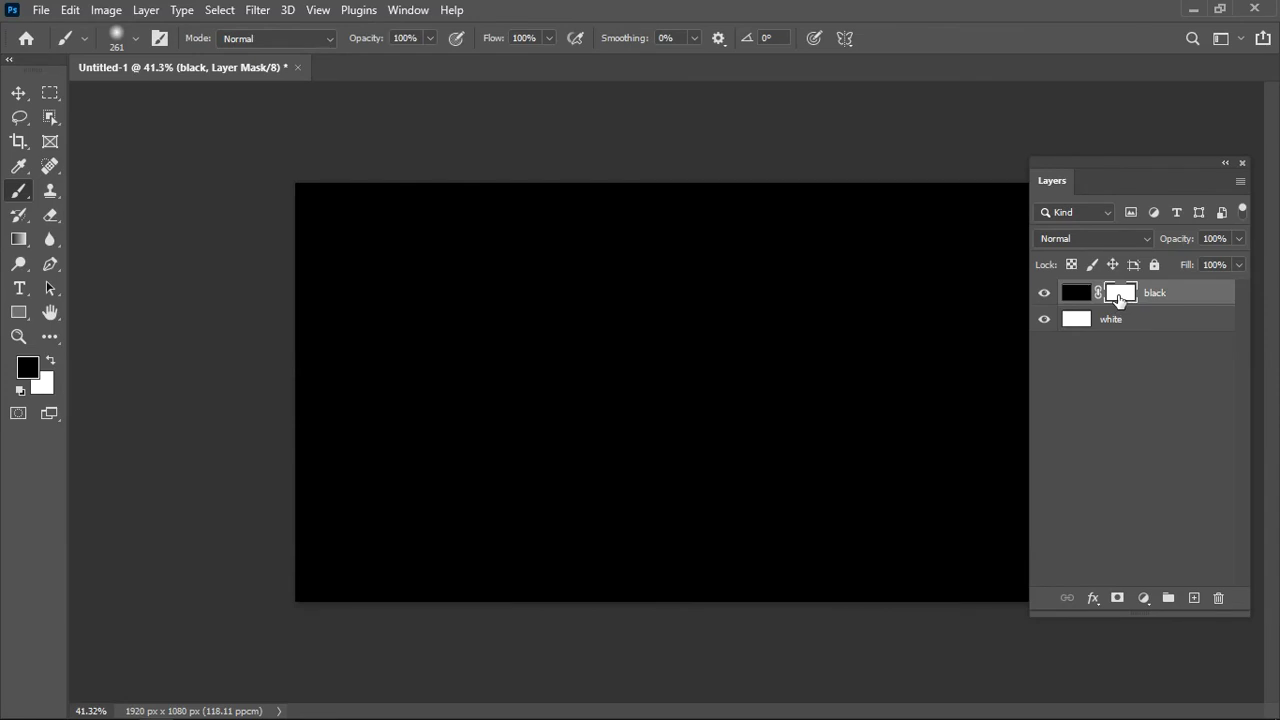
left_click_drag(1120, 300, 1121, 302)
key("ctrl+i")
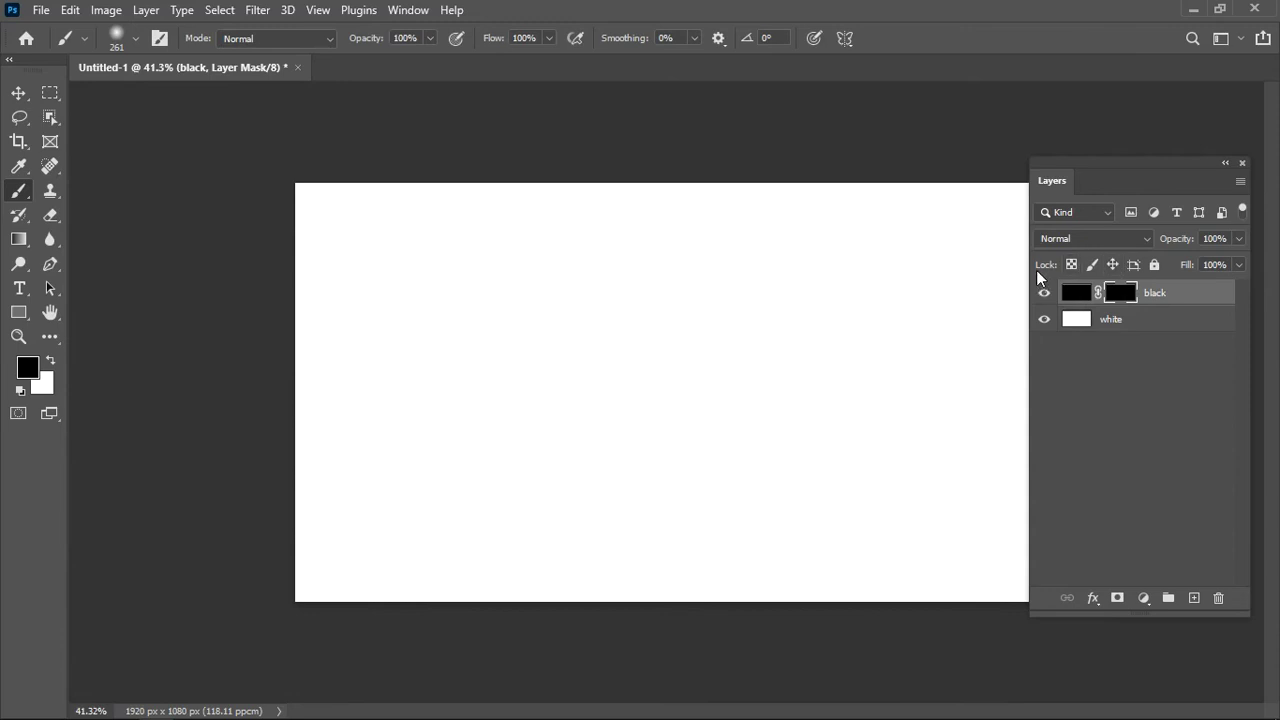
left_click(1073, 300)
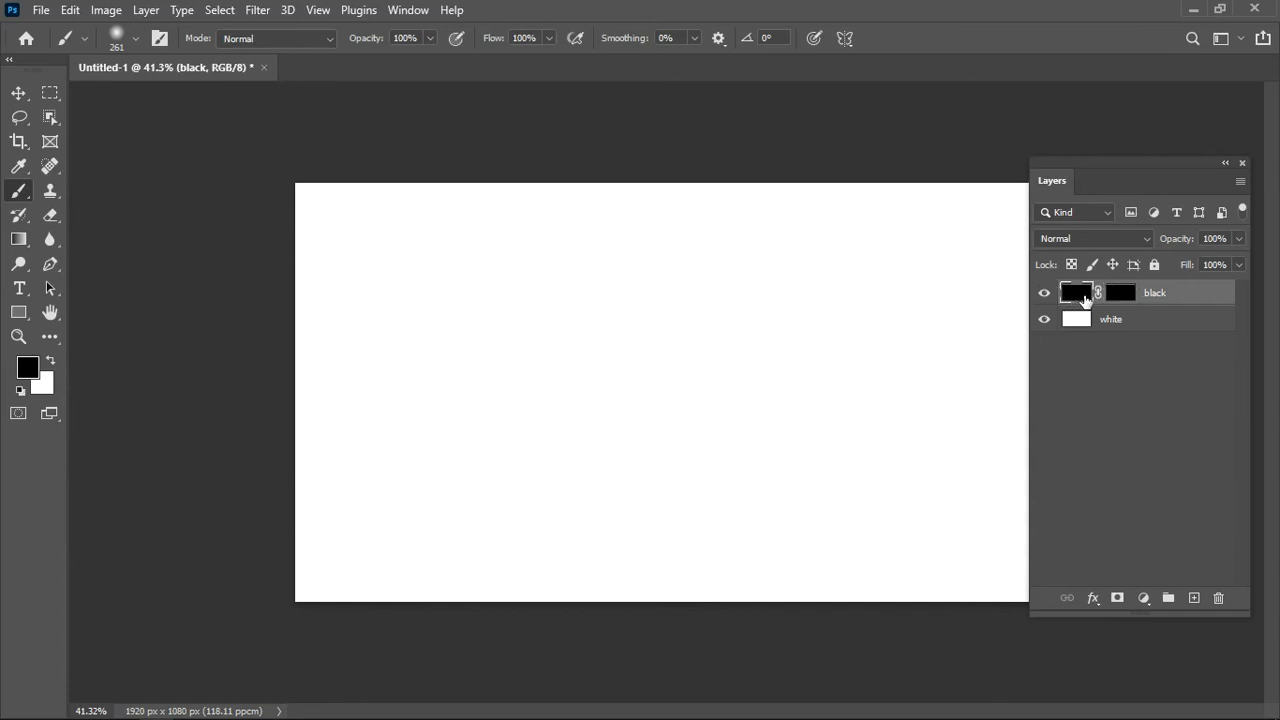
left_click(1121, 297)
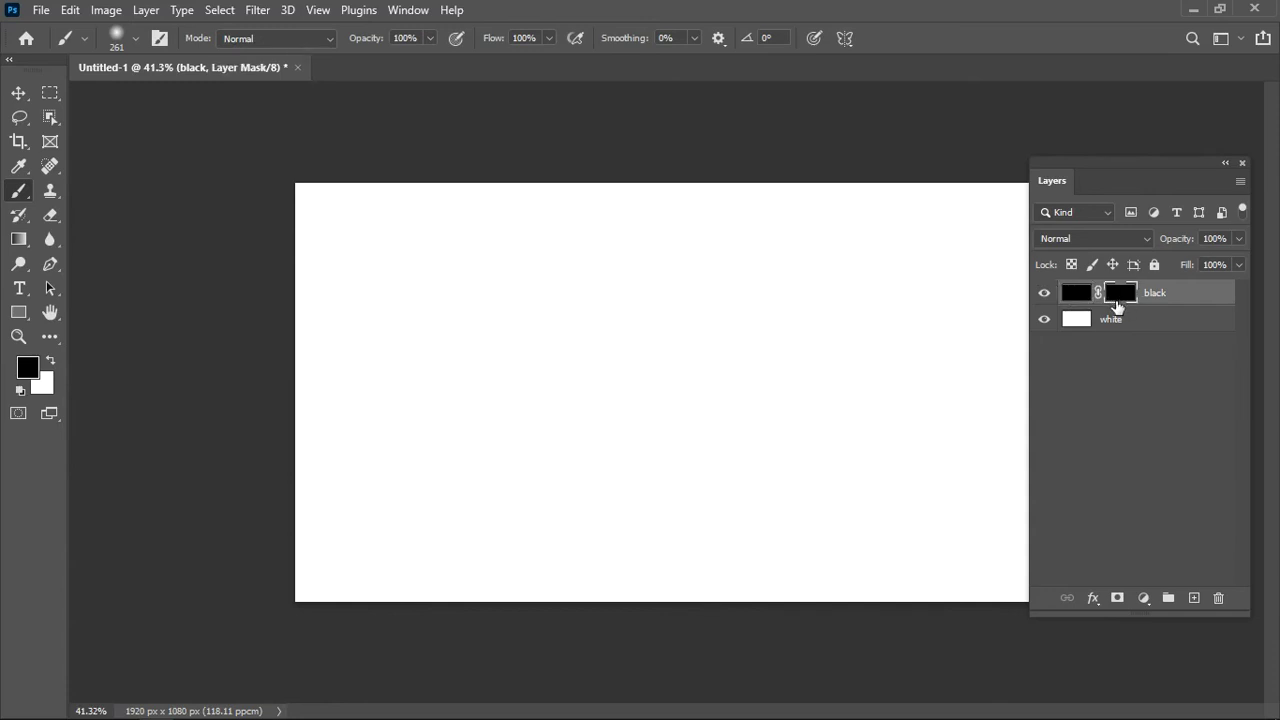
Step: Paint white on the mask with a 168 px brush to reveal a central soft black patch
right_click(19, 190)
left_click(88, 200)
left_click_drag(491, 317, 515, 312)
left_click(52, 362)
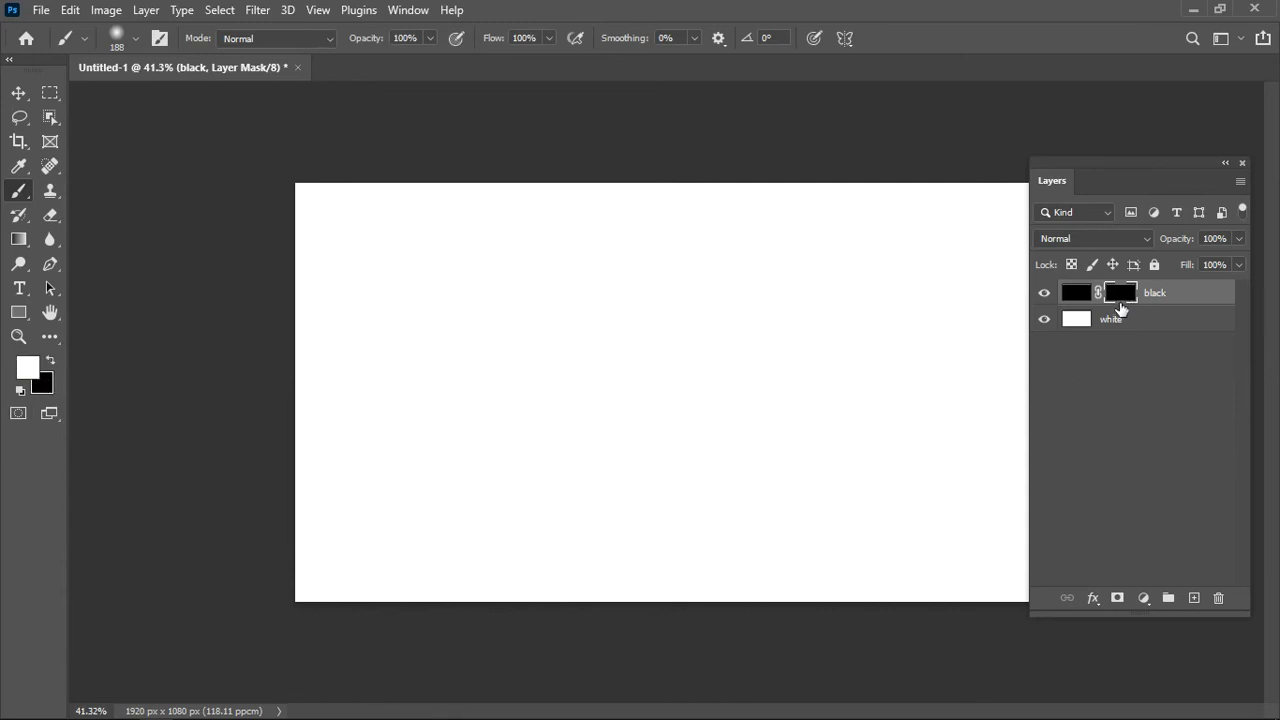
mouse_move(790, 312)
left_mouse_down()
mouse_move(684, 338)
mouse_move(757, 363)
mouse_move(549, 380)
mouse_move(566, 366)
mouse_move(617, 411)
mouse_move(777, 286)
mouse_move(612, 403)
mouse_move(631, 286)
mouse_move(557, 300)
mouse_move(640, 437)
mouse_move(843, 355)
mouse_move(574, 271)
mouse_move(720, 357)
mouse_move(694, 237)
mouse_move(642, 437)
mouse_move(694, 509)
mouse_move(571, 220)
mouse_move(540, 411)
mouse_move(478, 337)
mouse_move(514, 494)
mouse_move(751, 469)
mouse_move(503, 291)
mouse_move(527, 293)
mouse_move(663, 226)
mouse_move(871, 443)
mouse_move(606, 514)
mouse_move(565, 462)
mouse_move(431, 443)
mouse_move(837, 466)
mouse_move(609, 497)
mouse_move(715, 519)
left_mouse_up()
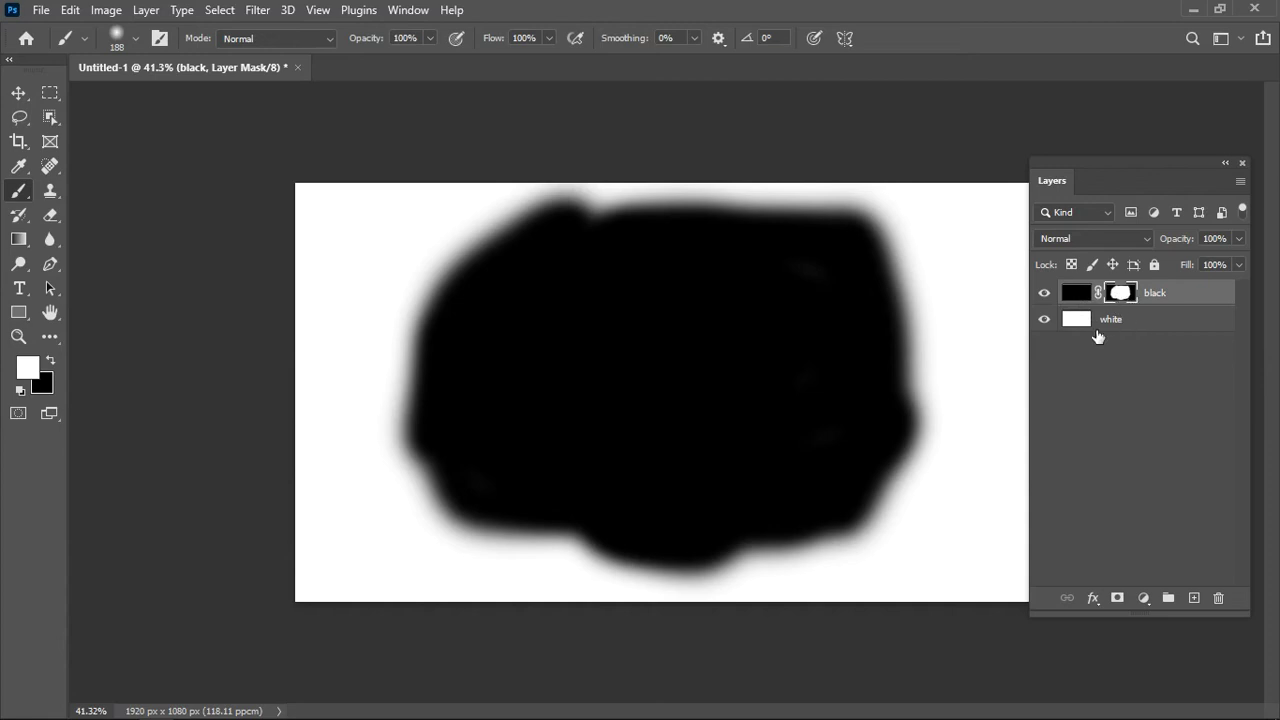
left_click(1075, 300)
key("x")
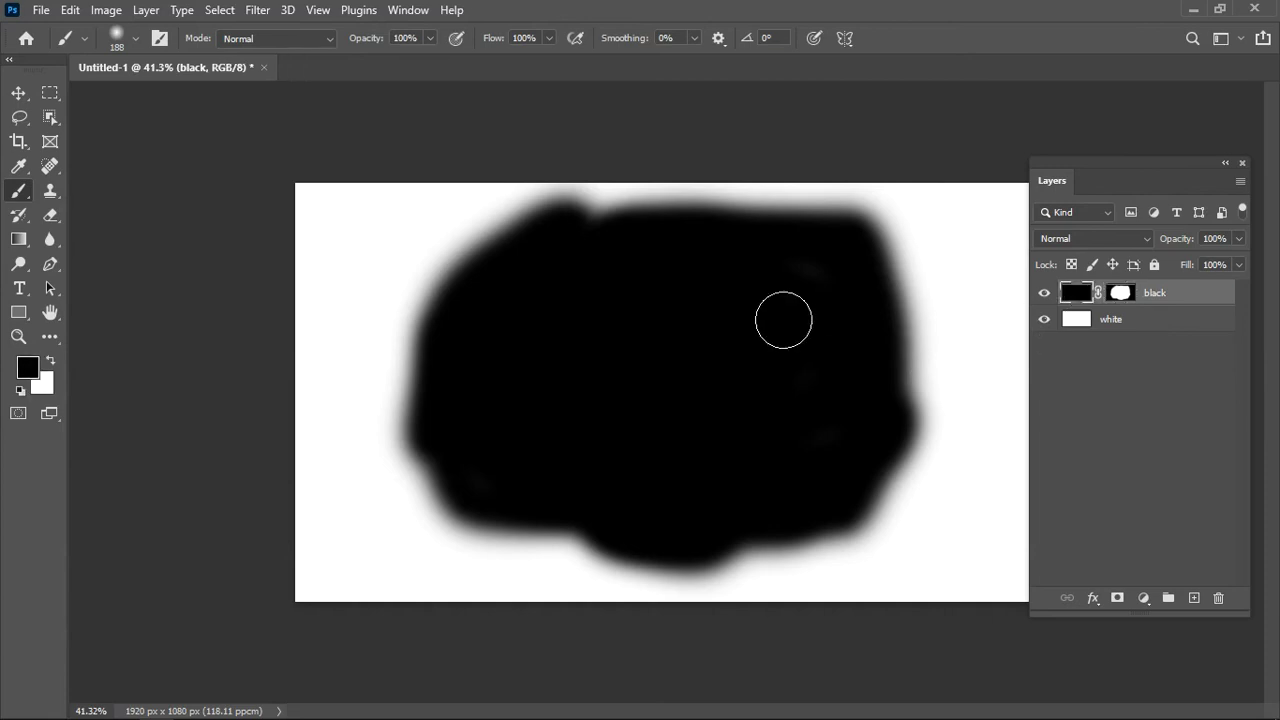
Step: Pick bright yellow (fcff07) as foreground and fill the 'black' layer's pixels with it
left_click(26, 376)
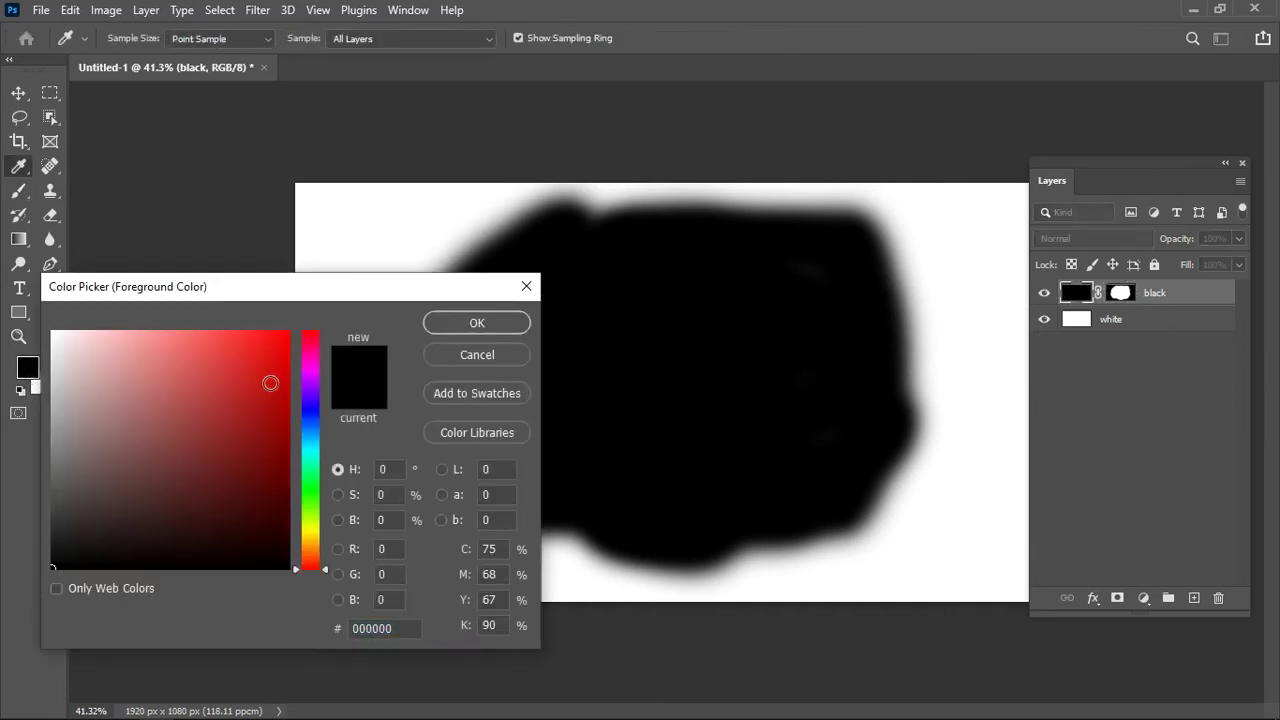
left_click_drag(308, 372, 308, 527)
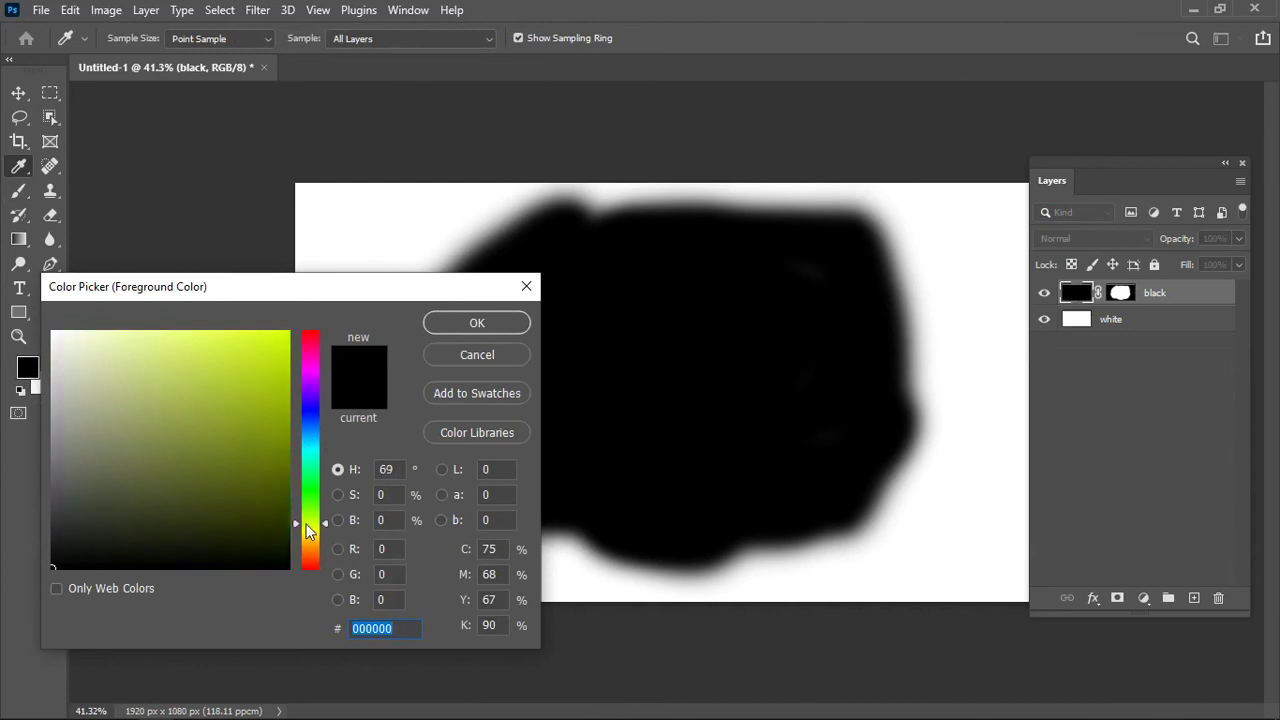
left_click(253, 343)
left_click_drag(253, 343, 290, 329)
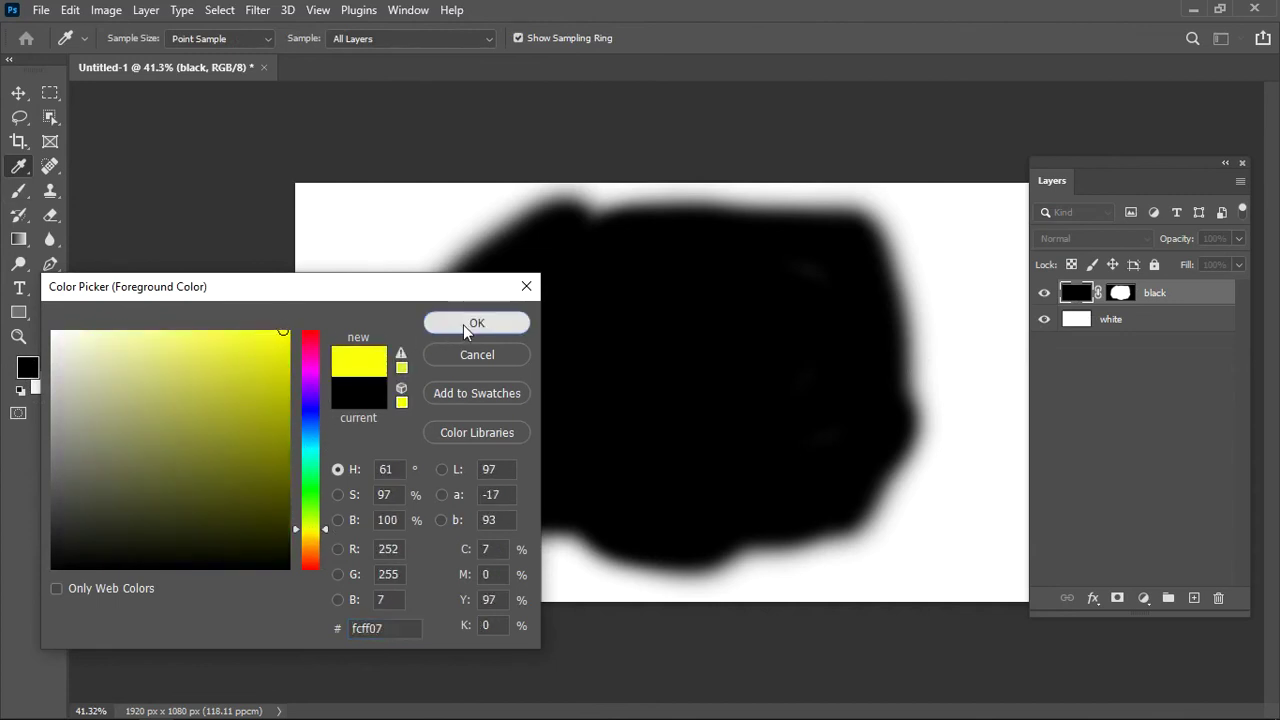
left_click(463, 324)
key("b")
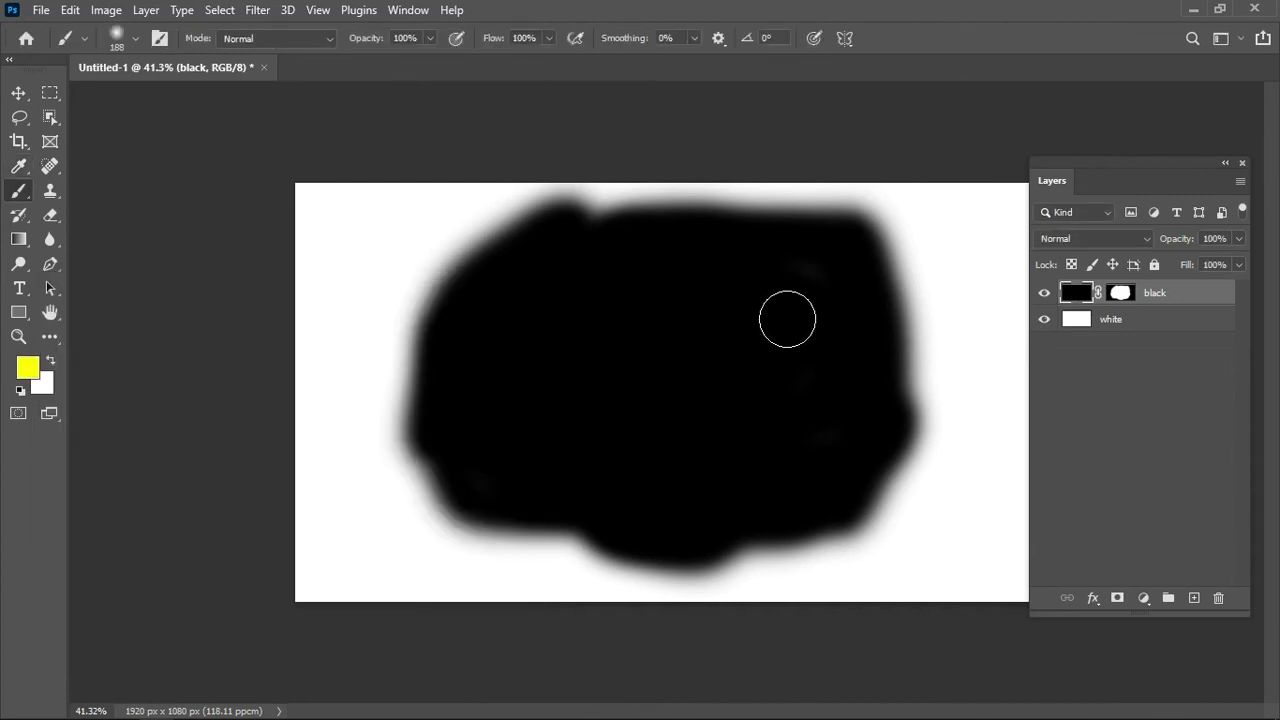
key("alt+shift+BackSpace")
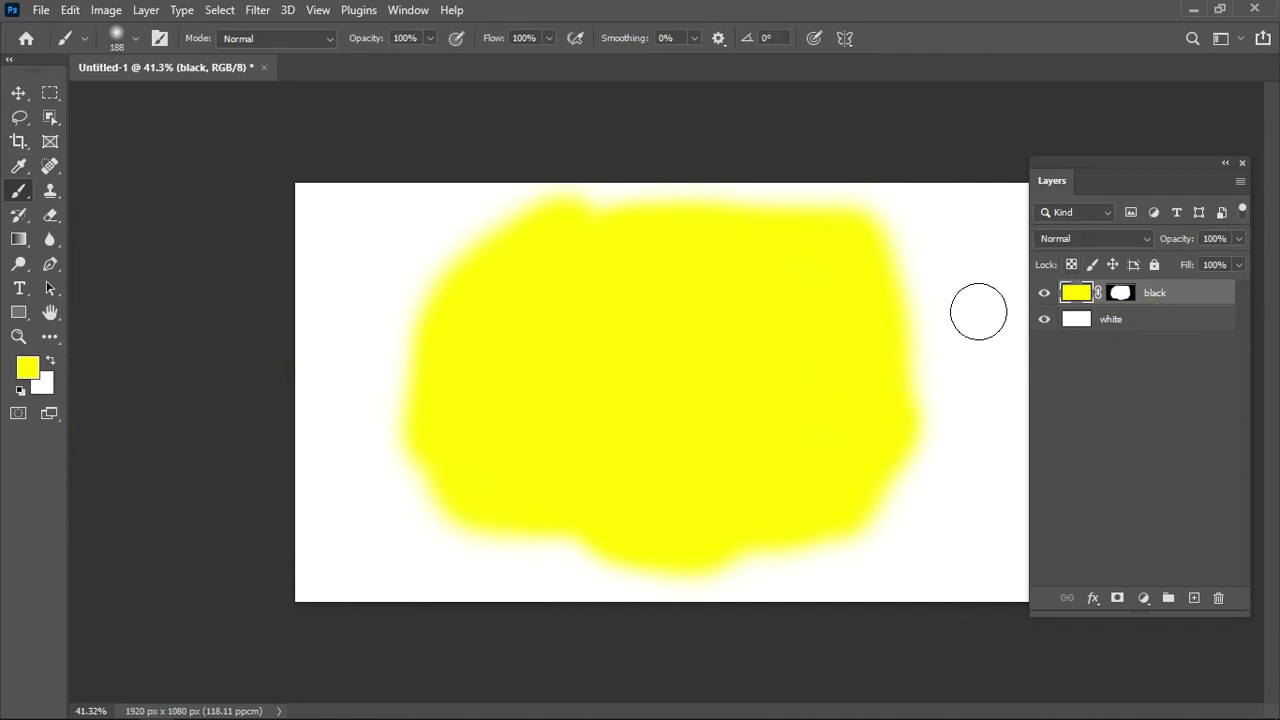
scroll(934, 317, "up", 1)
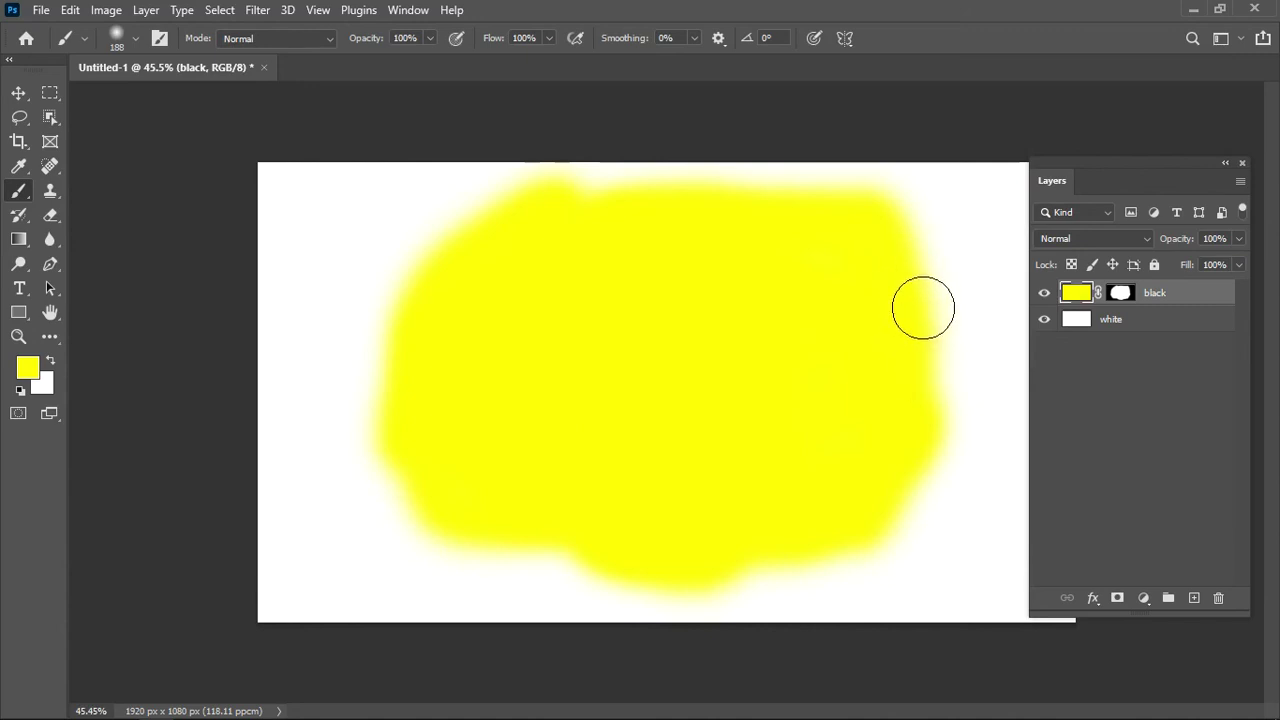
Step: Set the foreground to black, enlarge the brush to 237 px, and target the layer mask
left_click(30, 370)
left_click_drag(157, 406, 31, 565)
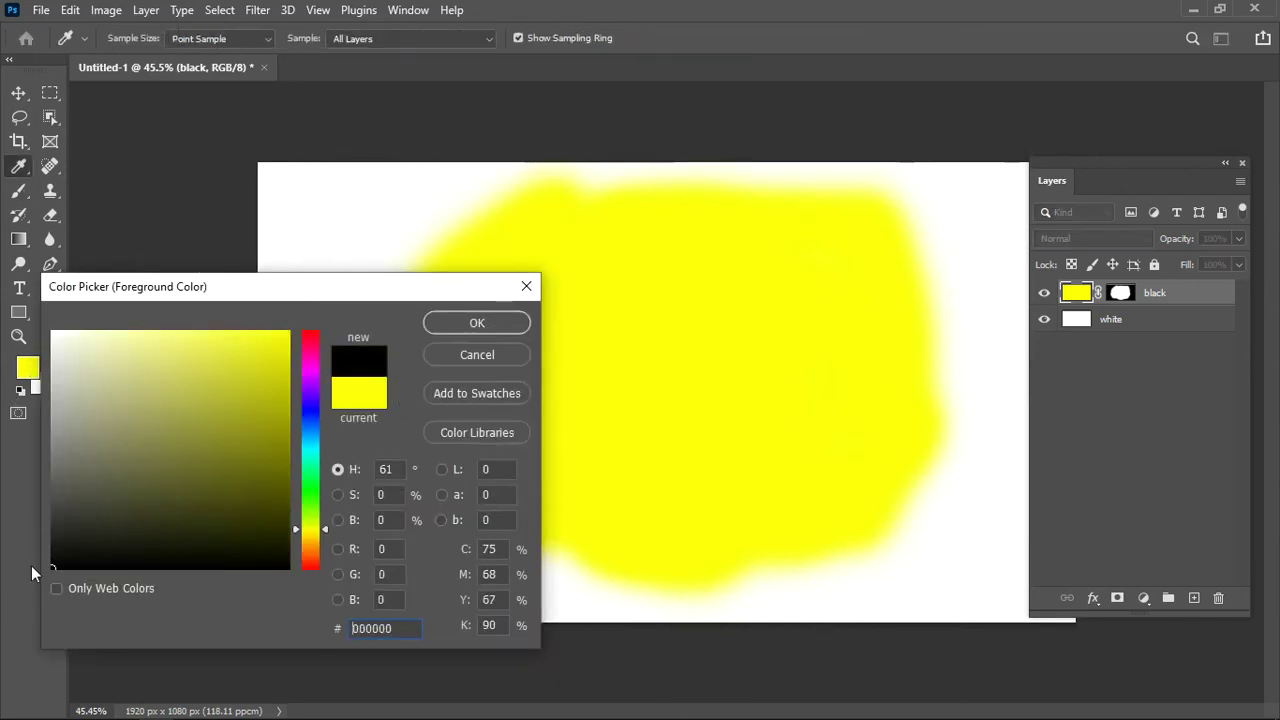
left_click(463, 322)
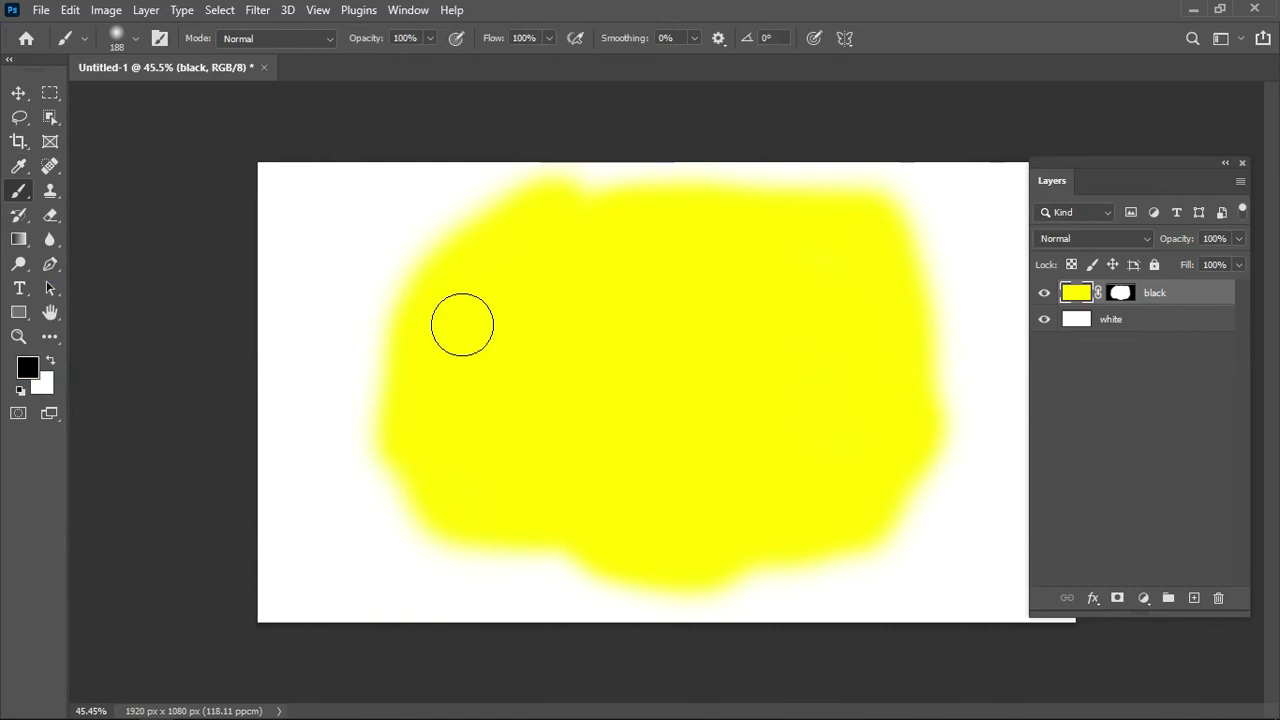
left_click_drag(877, 325, 915, 325)
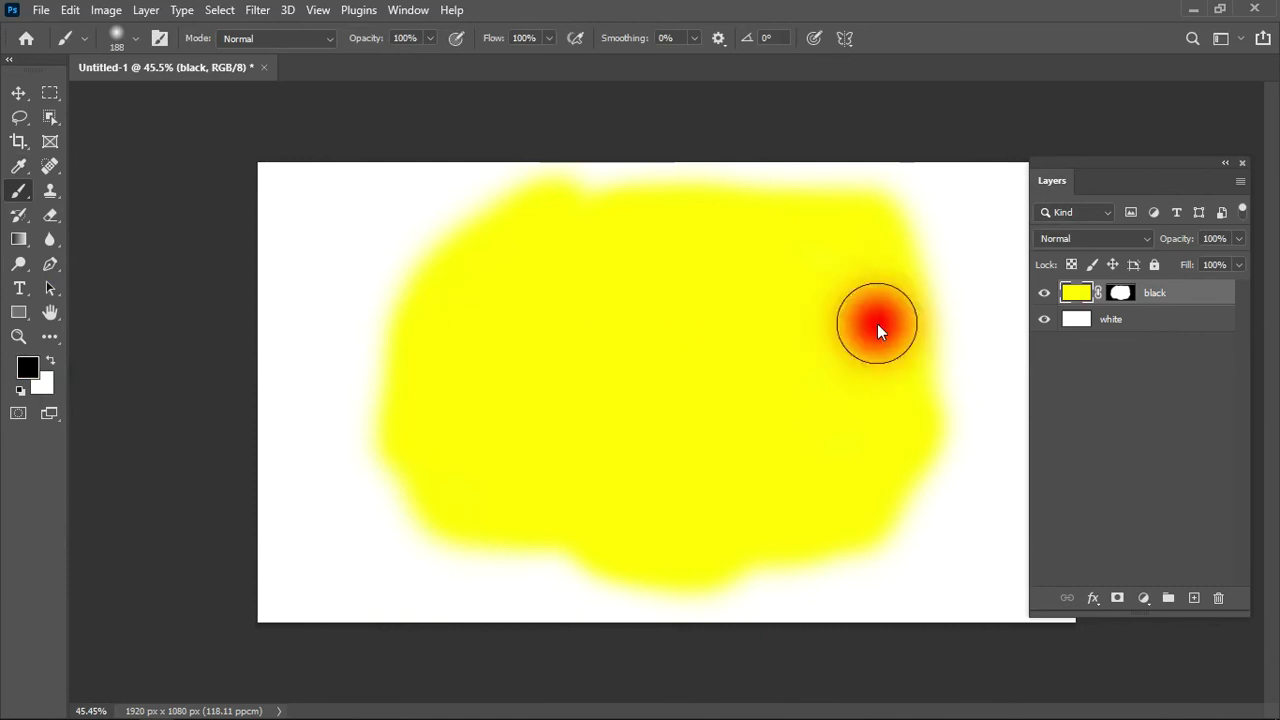
left_click(1118, 293)
left_click(1076, 293)
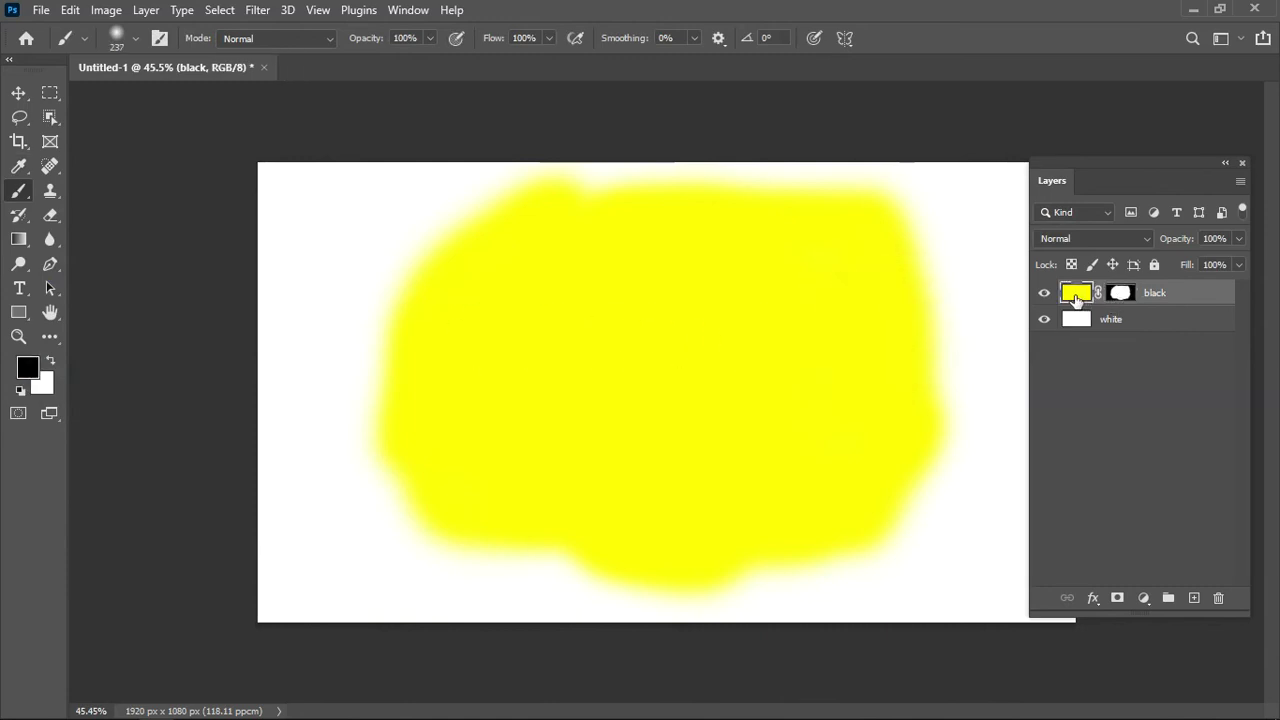
left_click(1119, 293)
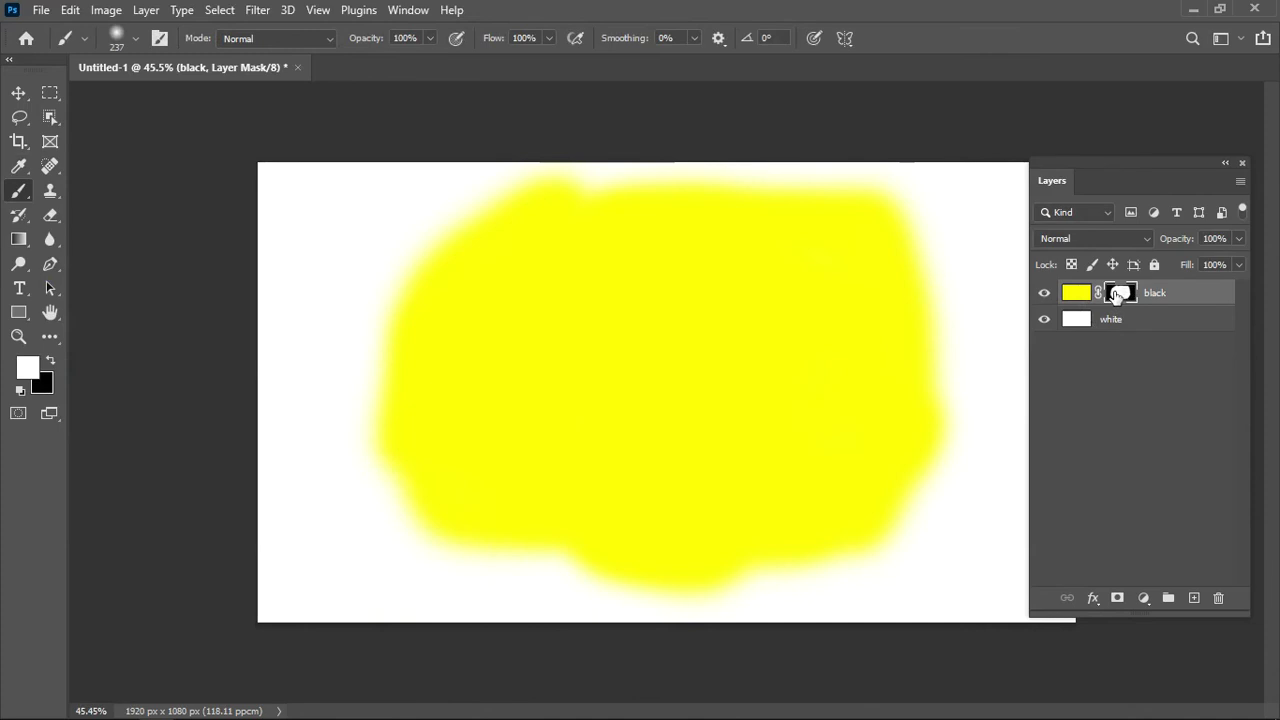
Step: Paint black on the mask to hide yellow along the right, top and left edges
mouse_move(914, 357)
left_mouse_down()
mouse_move(964, 273)
mouse_move(923, 426)
left_mouse_up()
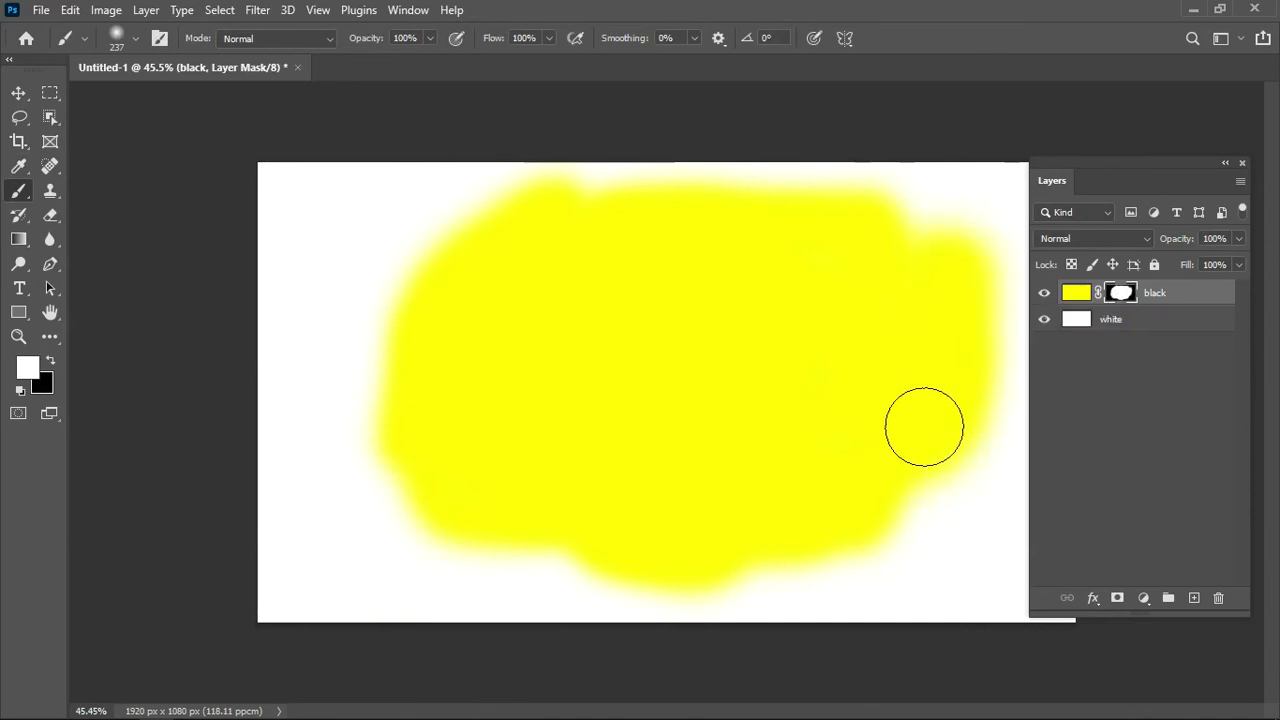
left_click(50, 363)
mouse_move(908, 274)
left_mouse_down()
mouse_move(966, 346)
mouse_move(987, 322)
mouse_move(951, 229)
mouse_move(966, 466)
mouse_move(874, 531)
mouse_move(539, 572)
mouse_move(366, 529)
mouse_move(346, 406)
mouse_move(383, 371)
left_mouse_up()
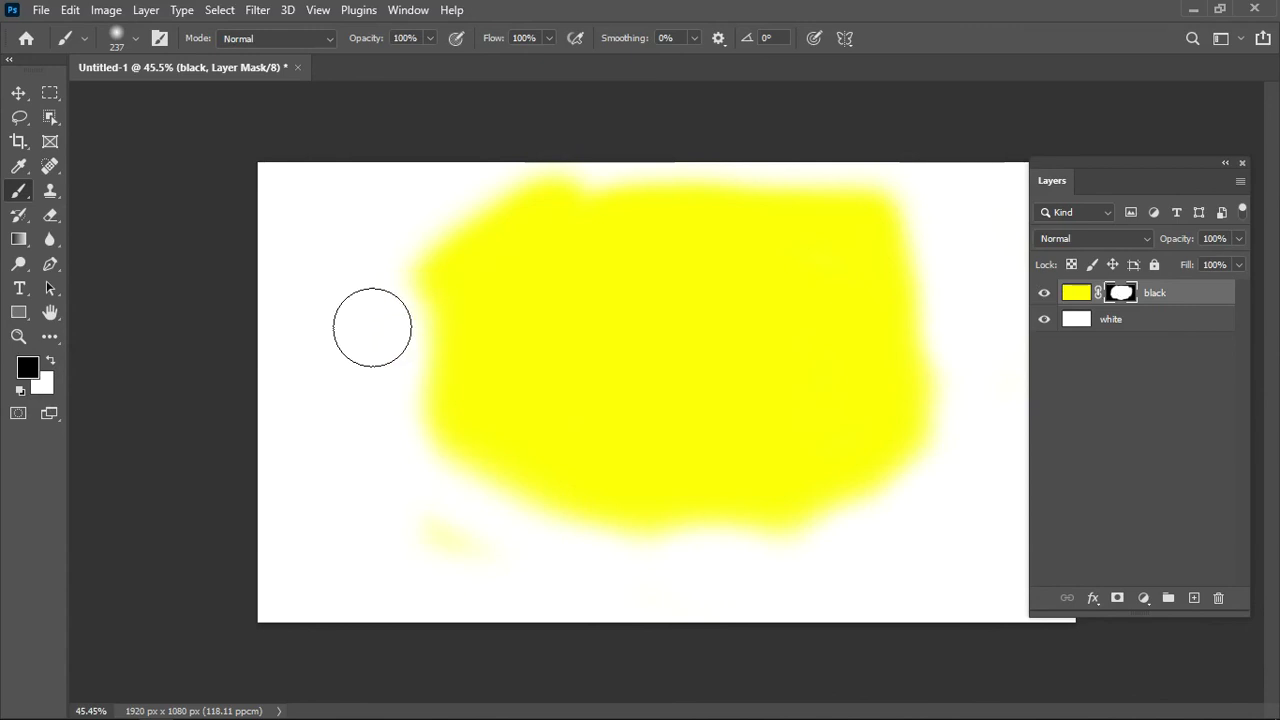
mouse_move(457, 297)
left_mouse_down()
mouse_move(560, 203)
mouse_move(691, 189)
mouse_move(891, 204)
mouse_move(629, 306)
mouse_move(749, 214)
mouse_move(523, 340)
mouse_move(592, 372)
mouse_move(443, 486)
mouse_move(506, 423)
left_mouse_up()
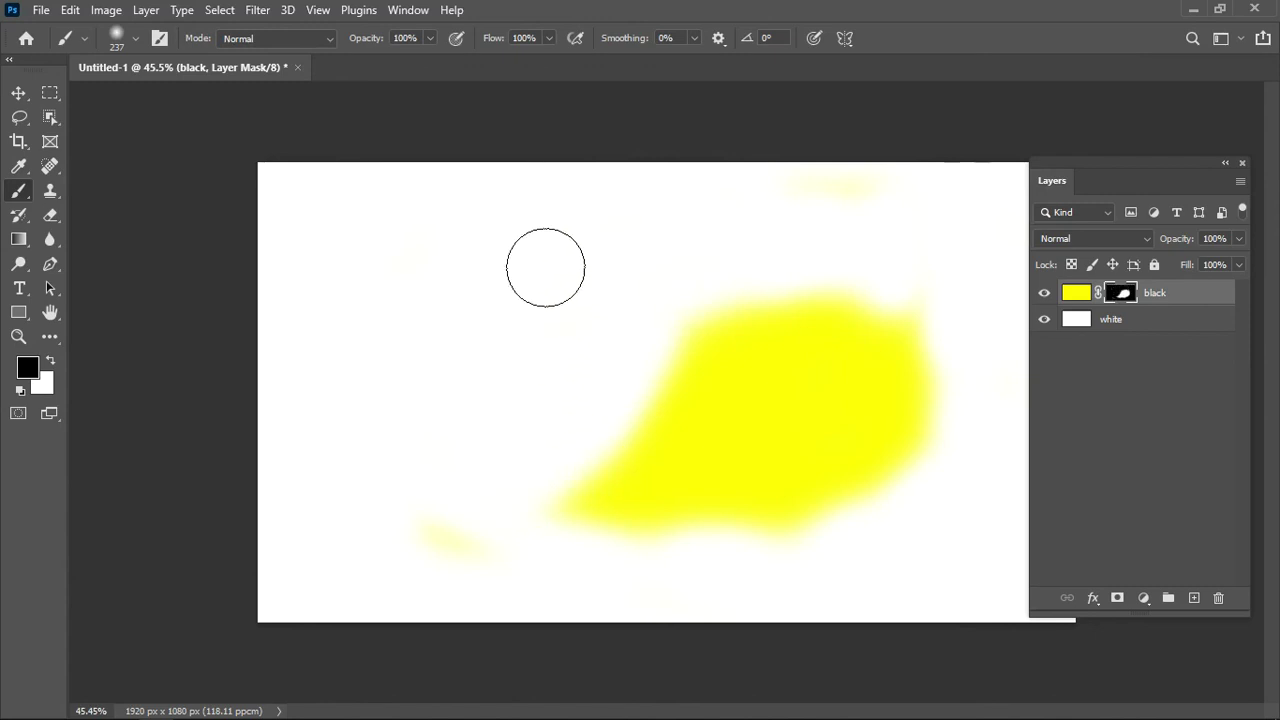
right_click(545, 264)
Step: Switch to a 146 px fully hard brush and hide the remaining yellow
left_click_drag(736, 309, 719, 313)
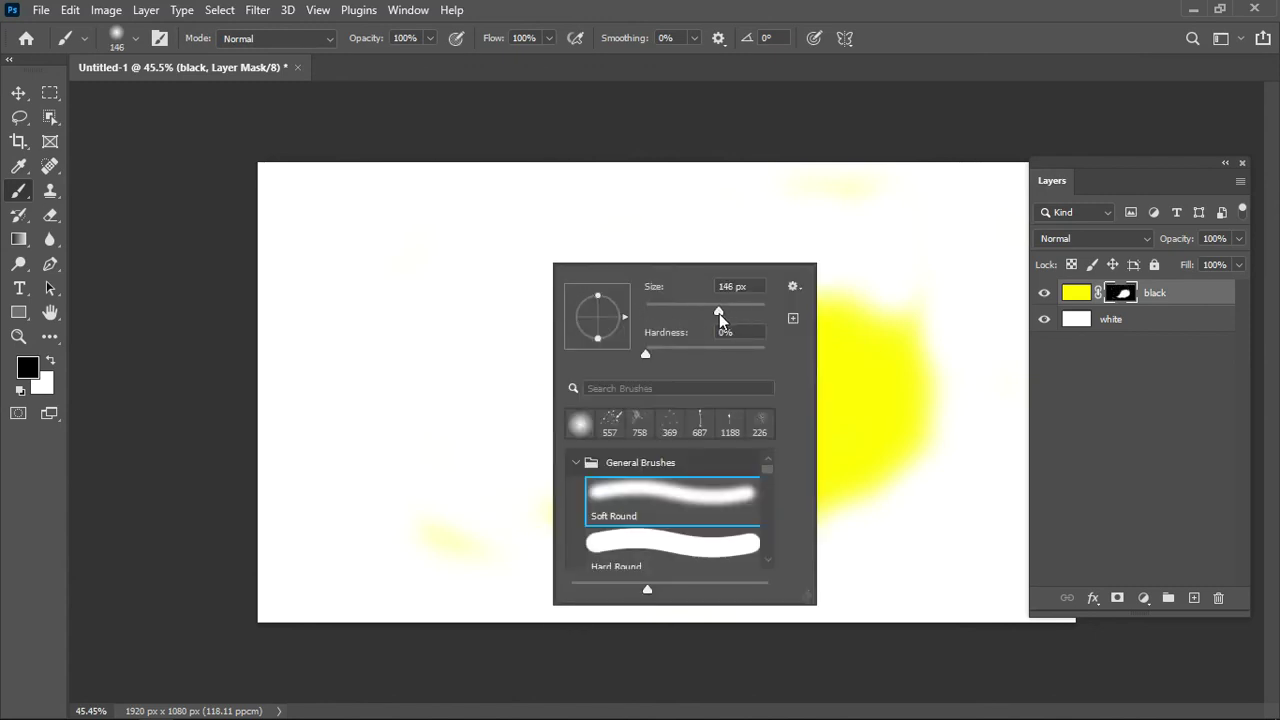
left_click_drag(644, 355, 774, 351)
key("Return")
mouse_move(797, 217)
left_mouse_down()
mouse_move(751, 326)
mouse_move(657, 374)
mouse_move(663, 447)
mouse_move(603, 494)
mouse_move(654, 509)
mouse_move(406, 534)
mouse_move(778, 502)
mouse_move(694, 511)
mouse_move(749, 414)
mouse_move(886, 346)
mouse_move(791, 531)
mouse_move(891, 449)
left_mouse_up()
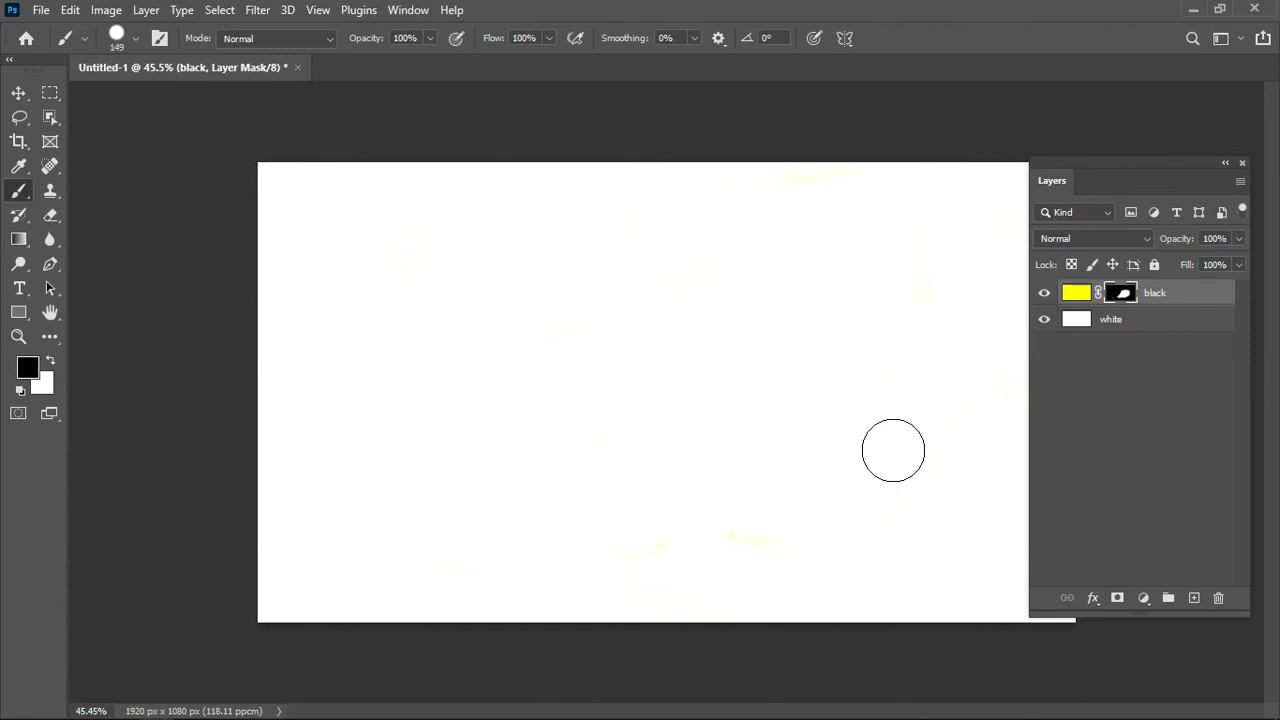
mouse_move(776, 159)
left_mouse_down()
mouse_move(754, 566)
mouse_move(683, 429)
left_mouse_up()
left_click(1074, 296)
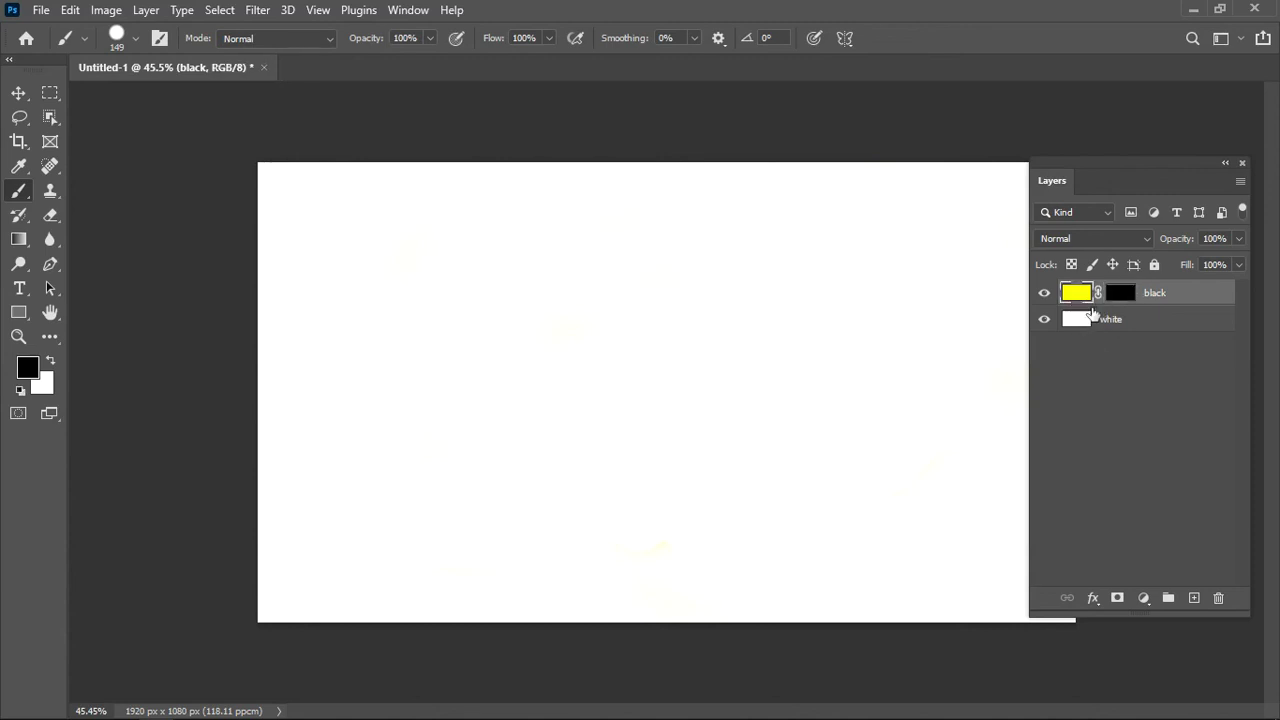
Step: Delete the 'black' layer, leaving only the white layer
left_click(1135, 321)
left_click(1145, 359)
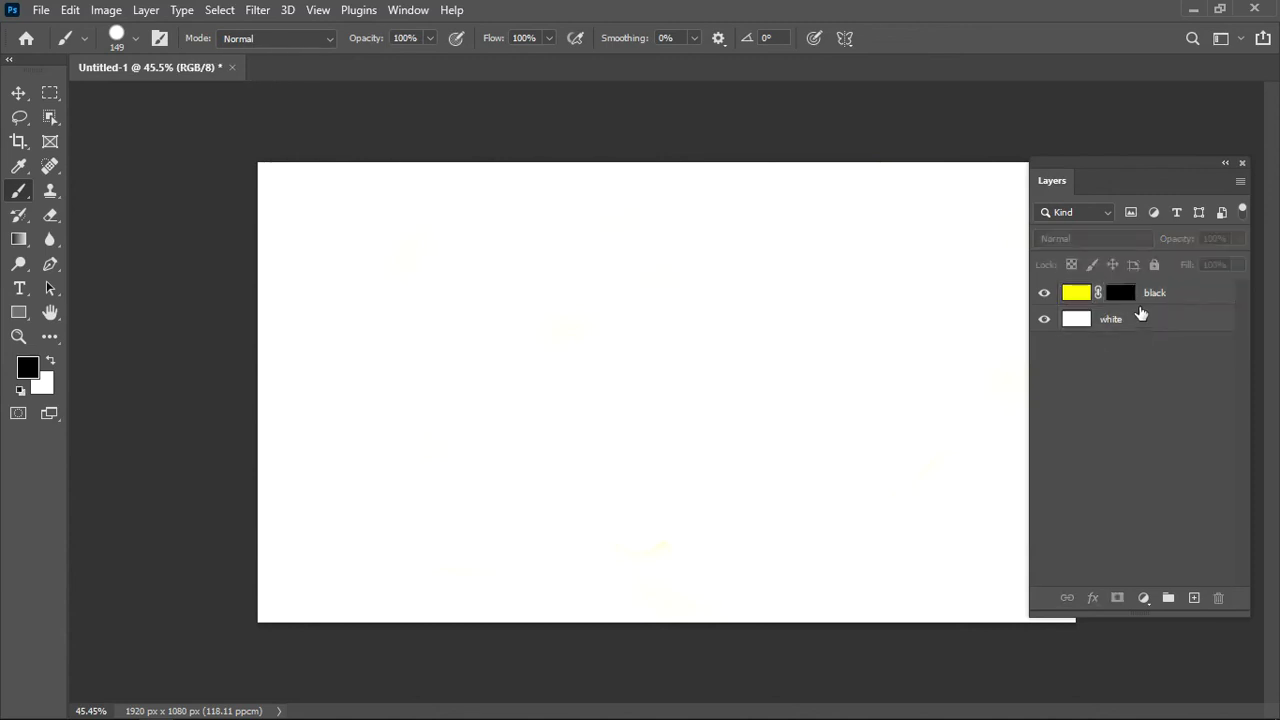
left_click(1145, 300)
left_click(1218, 597)
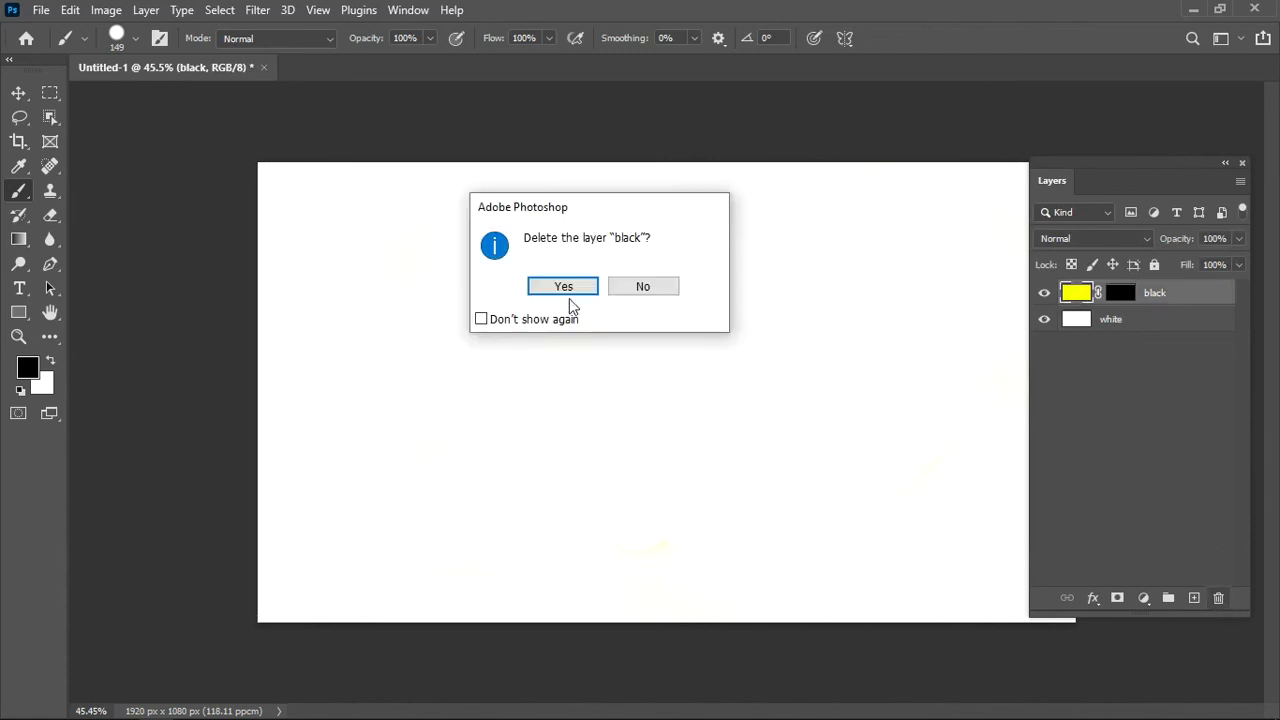
left_click(566, 290)
left_click(1104, 311)
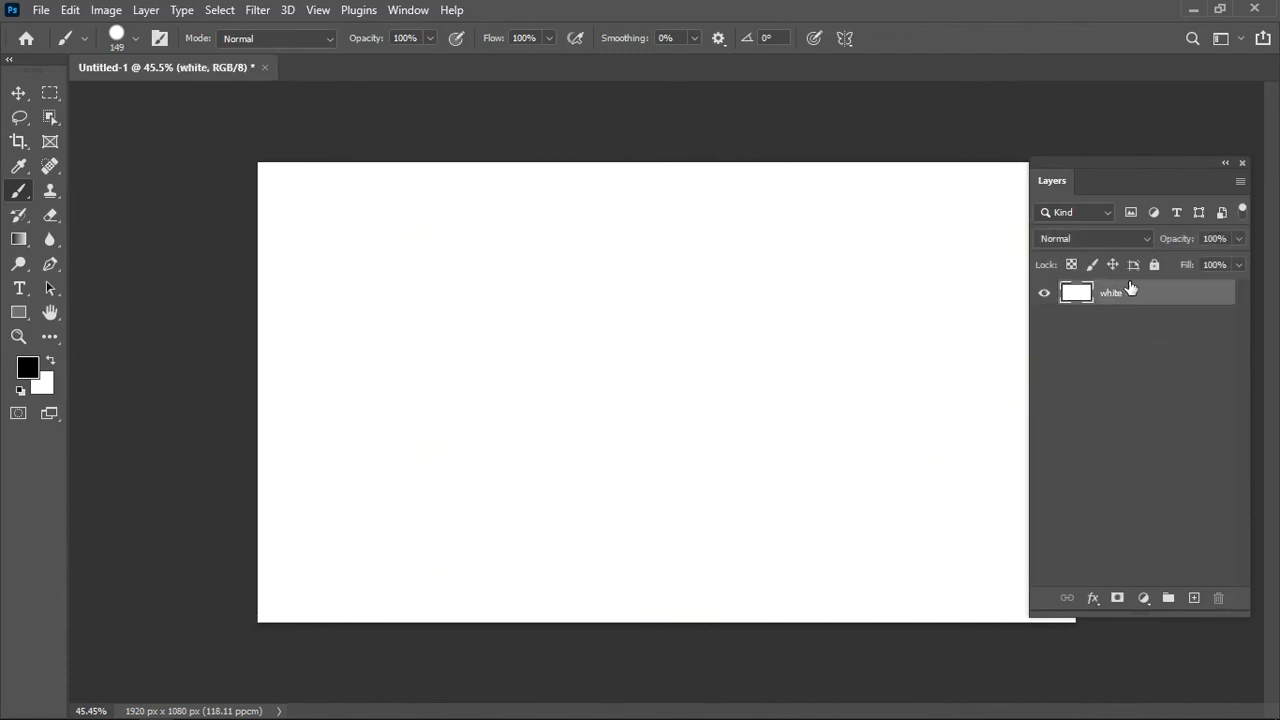
Step: Fill the remaining layer with pure red ff0000 and rename it 'red'
left_click(28, 368)
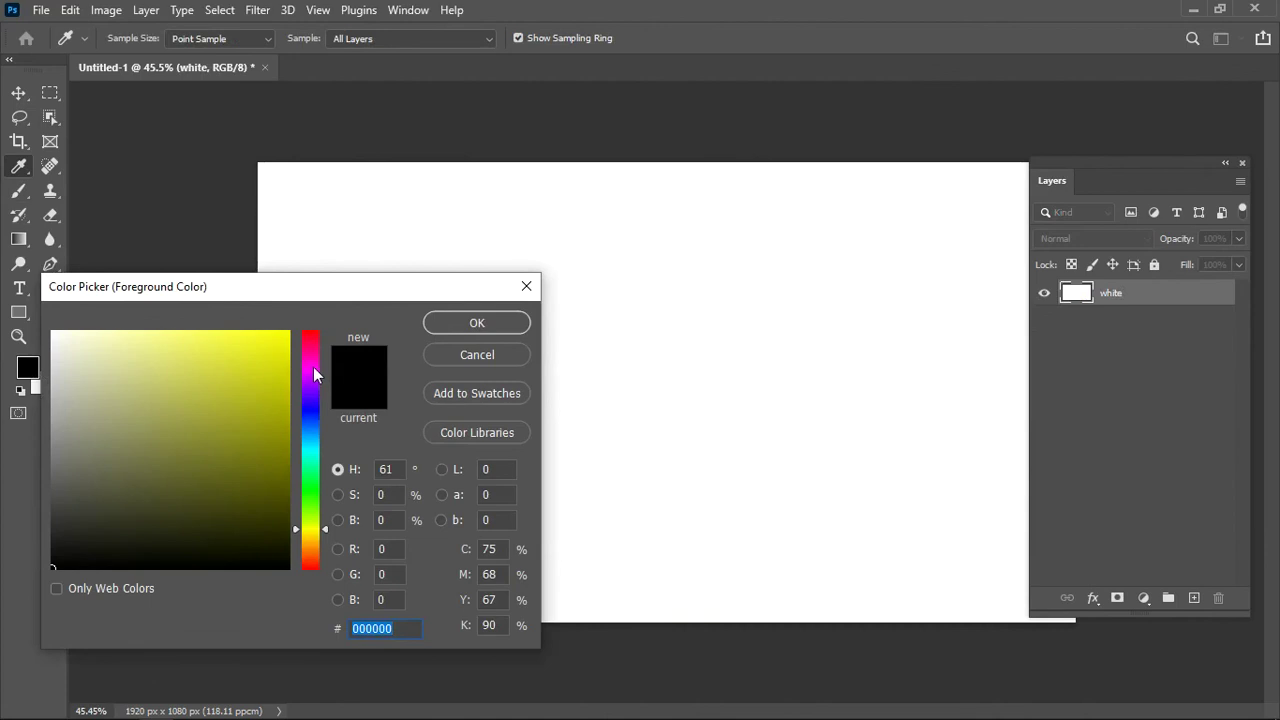
left_click_drag(315, 375, 310, 301)
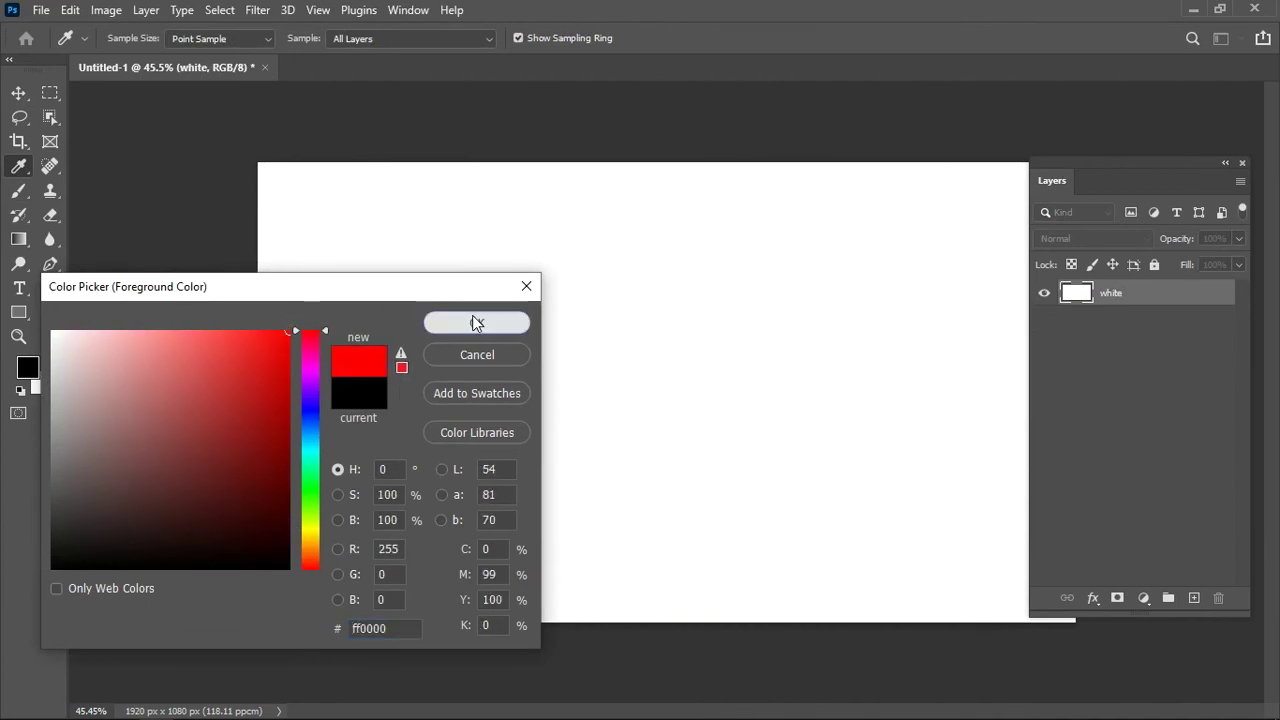
left_click(475, 322)
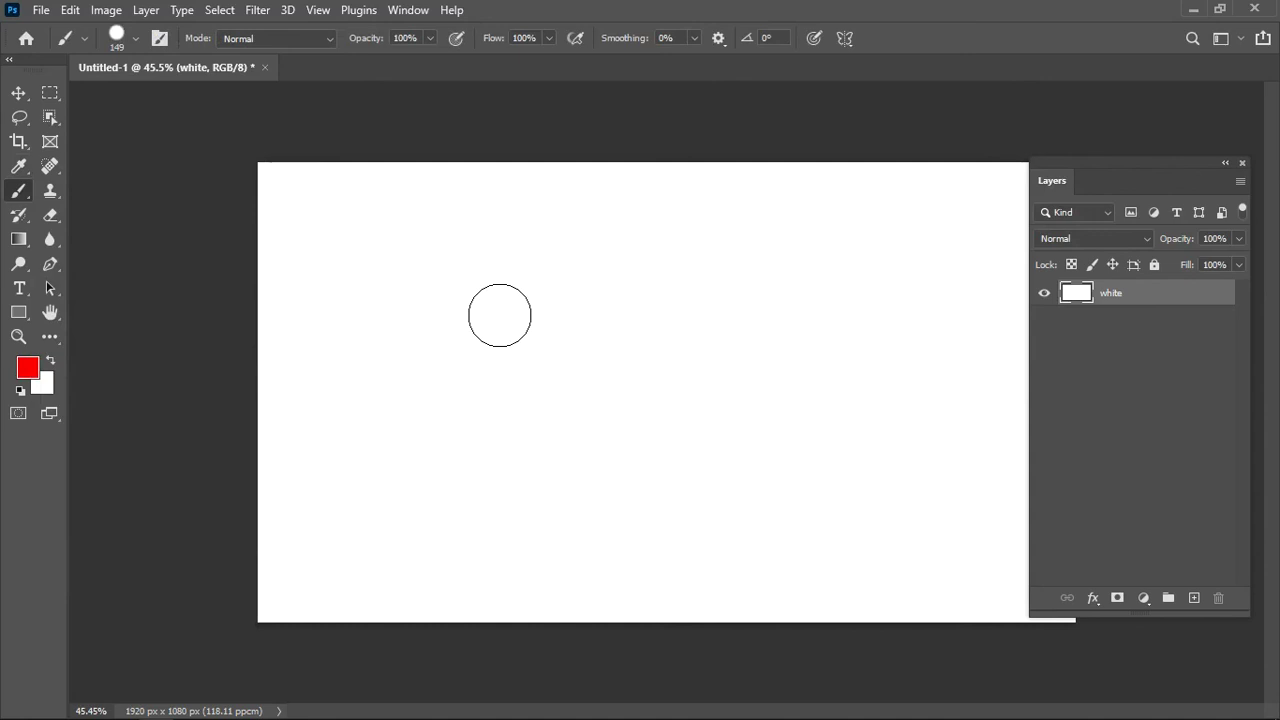
key("alt+BackSpace")
double_click(1111, 294)
type("red")
key("Return")
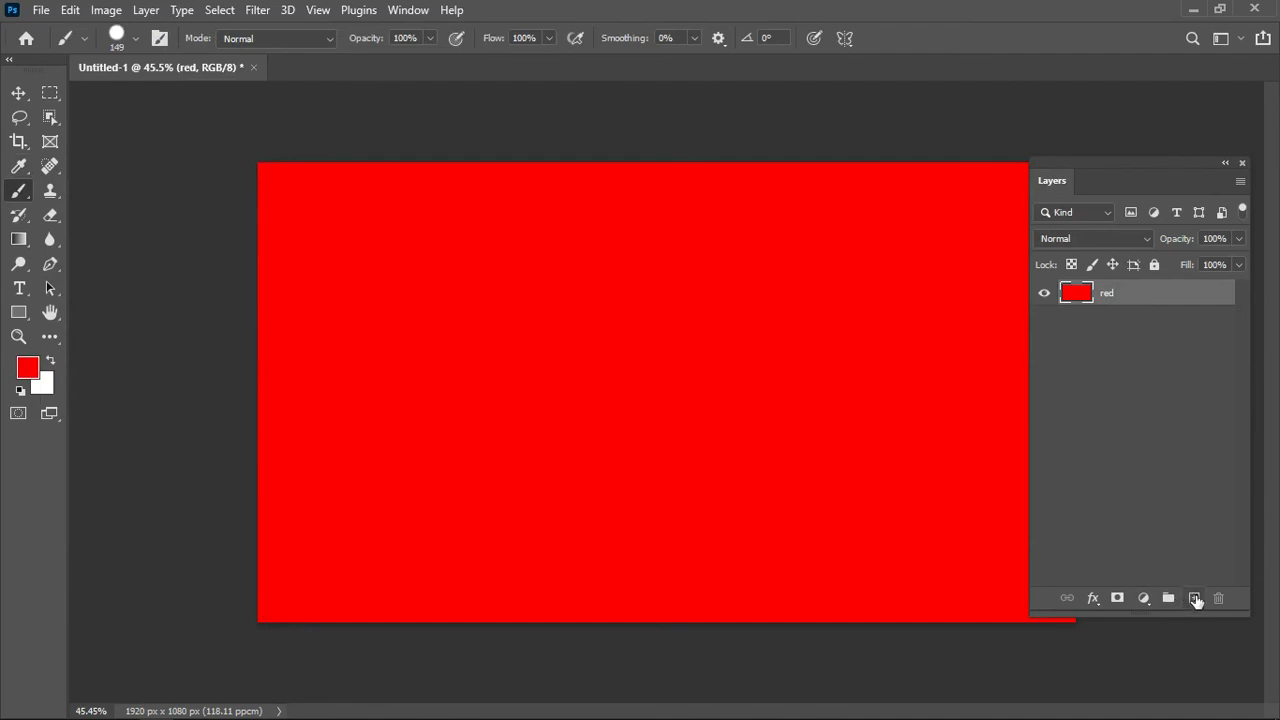
Step: Add a new Layer 1 above 'red' and fill it with cyan
left_click(1196, 598)
left_click(27, 368)
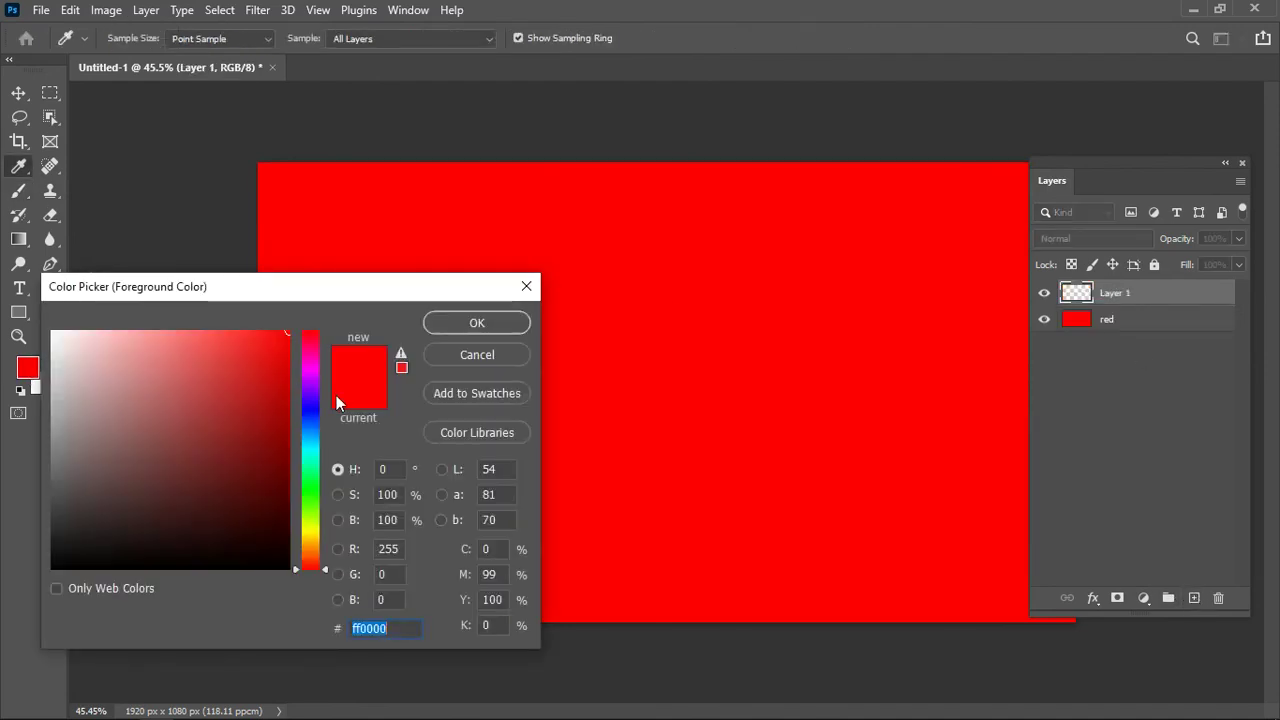
left_click_drag(310, 427, 304, 455)
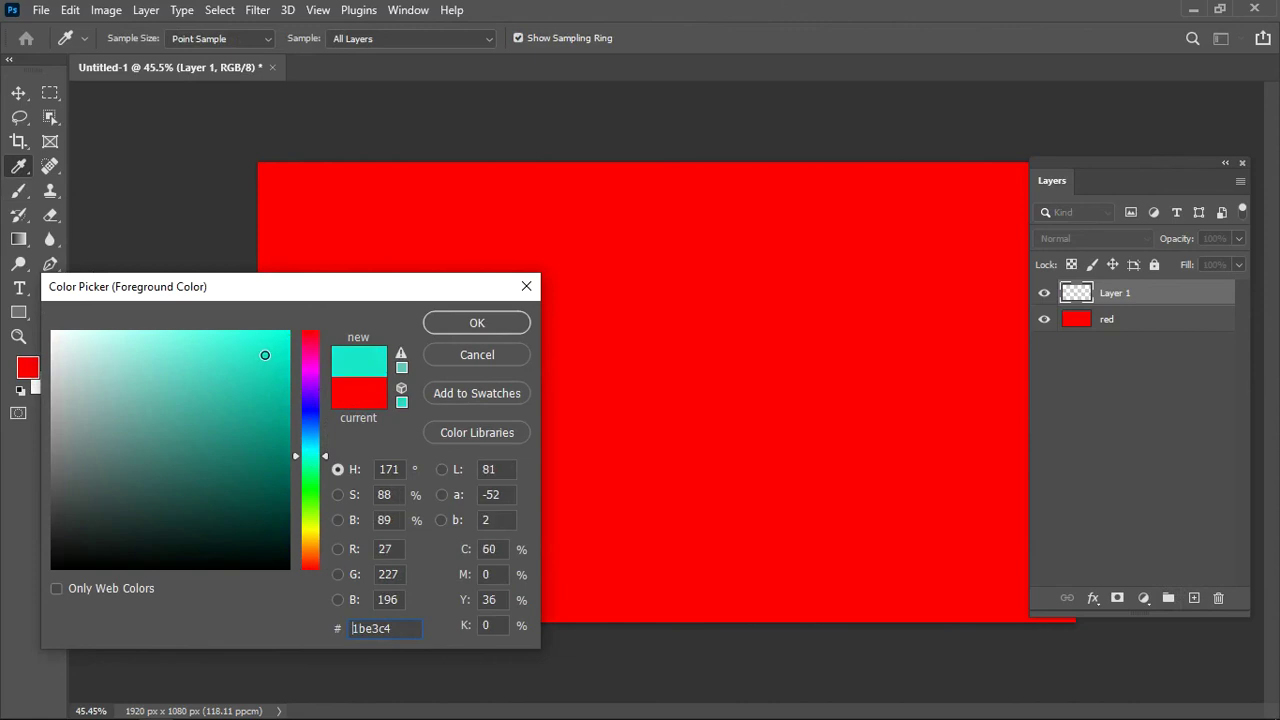
left_click(470, 325)
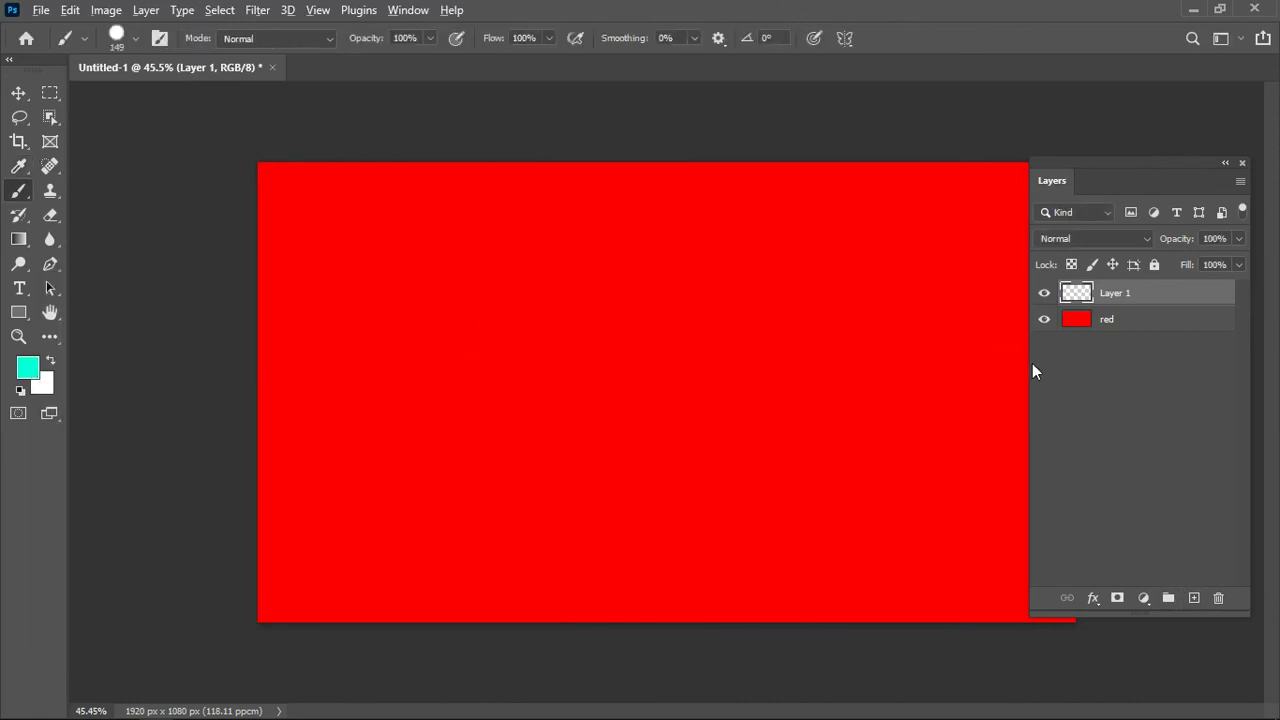
key("alt+BackSpace")
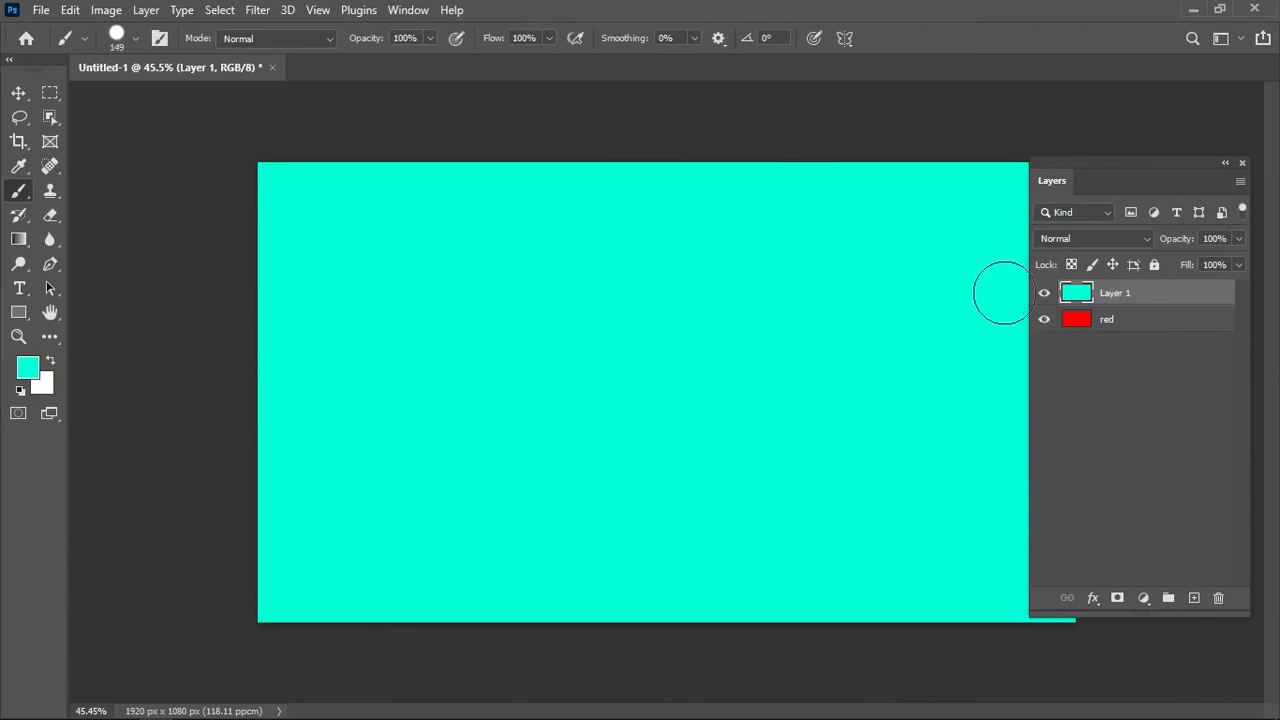
Step: Move the Layers panel off the canvas and add a layer mask to Layer 1
left_click_drag(1120, 182, 1137, 188)
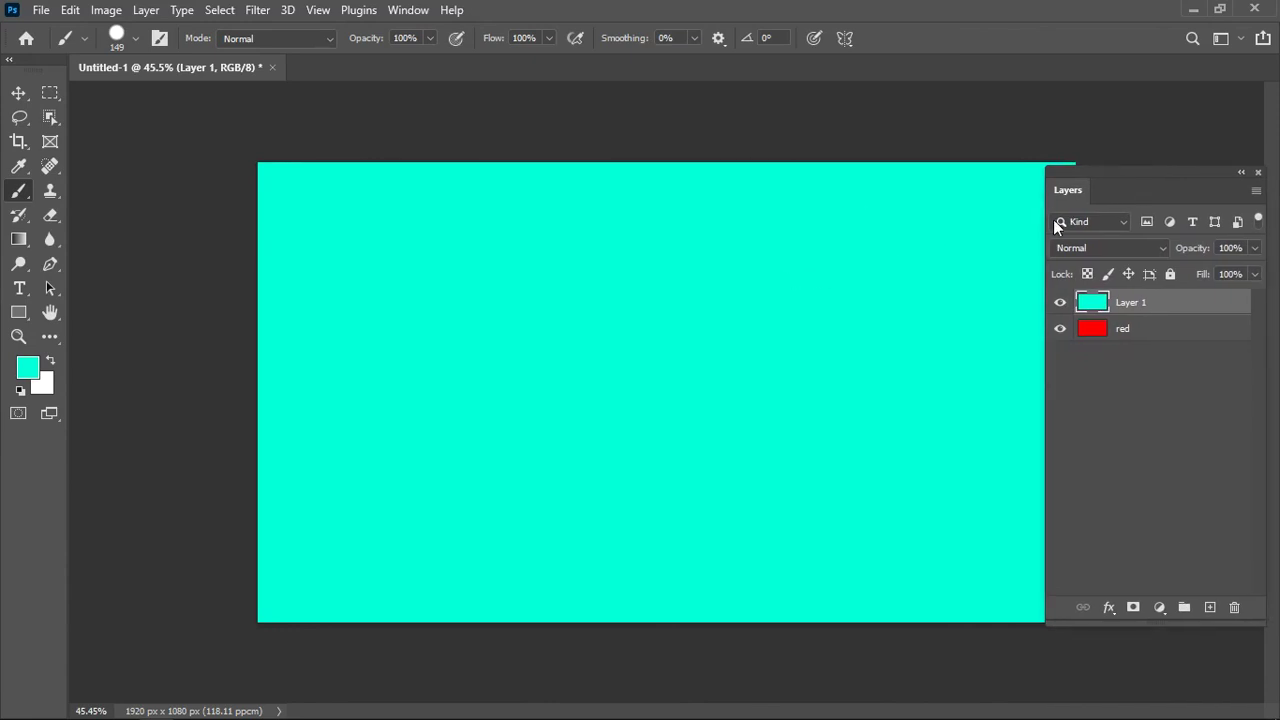
left_click_drag(1136, 190, 1131, 229)
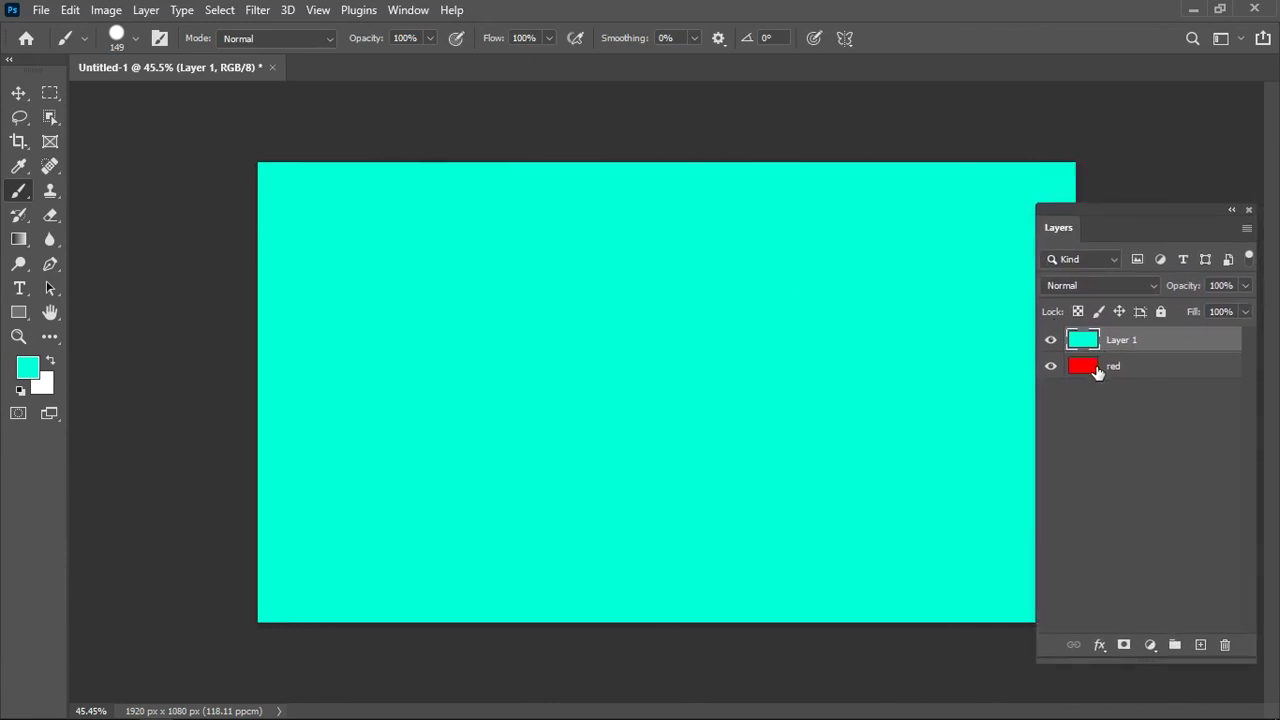
left_click(1140, 370)
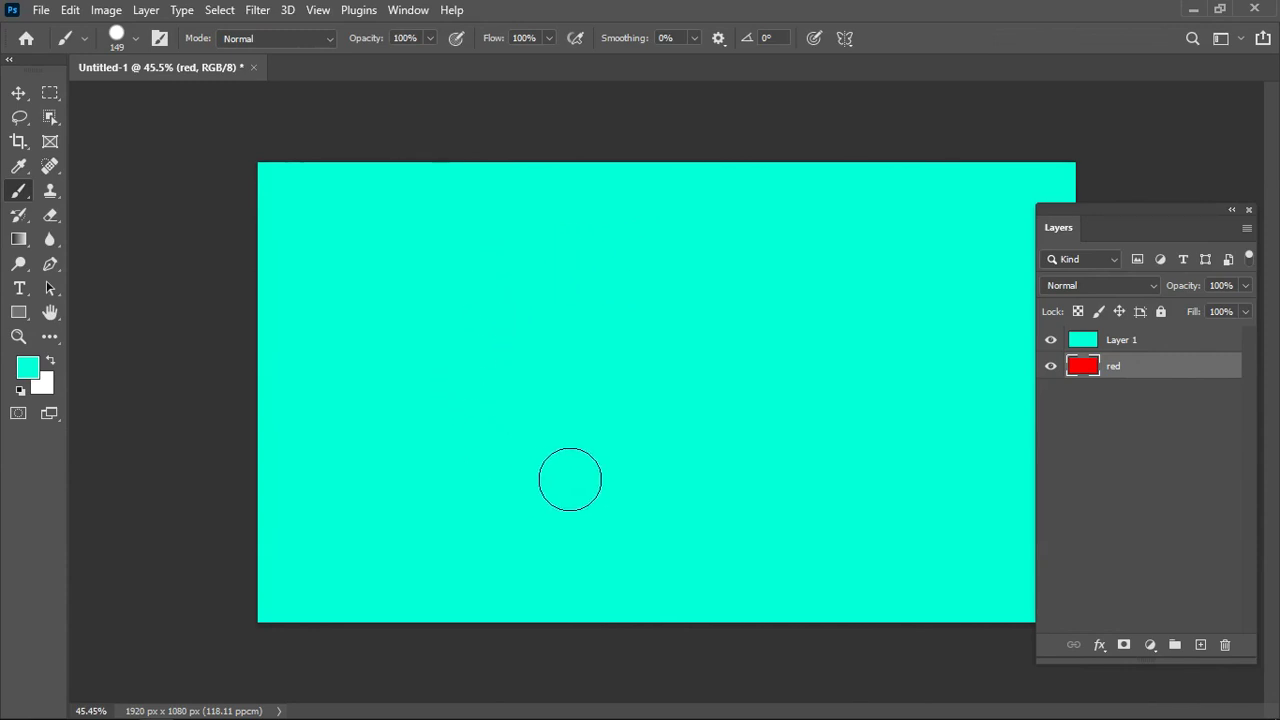
left_click(1127, 341)
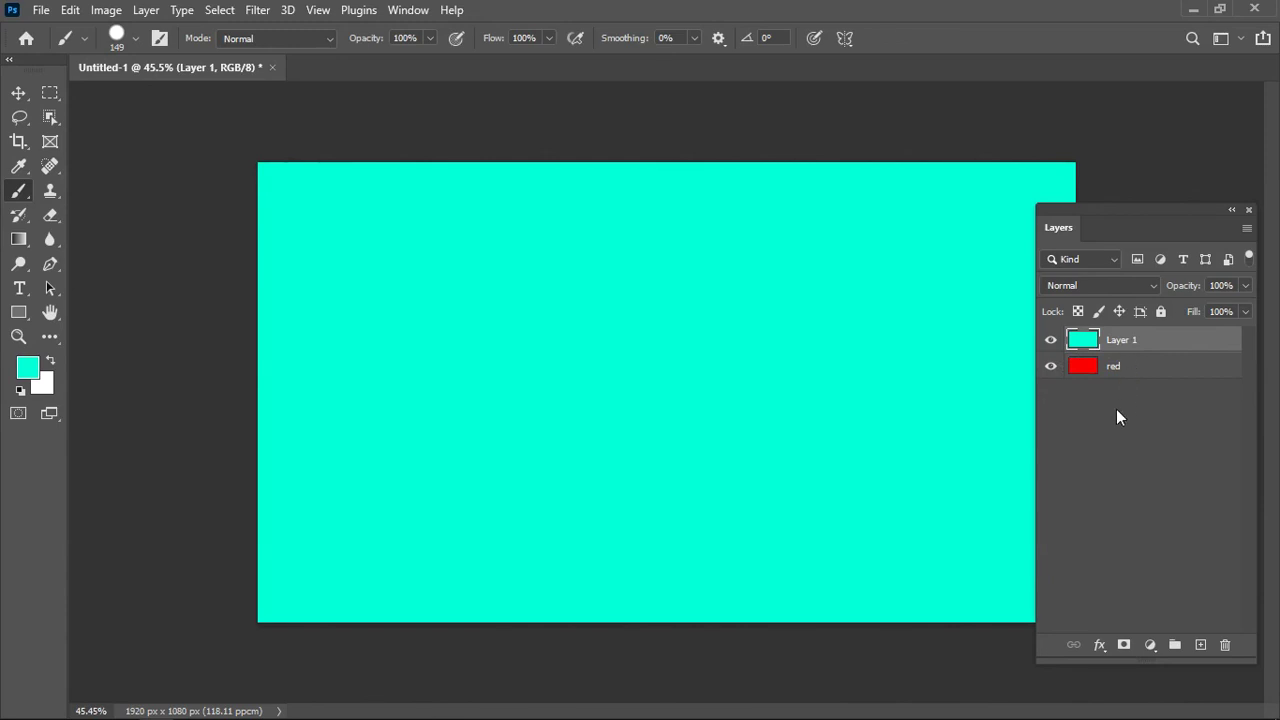
left_click(1122, 645)
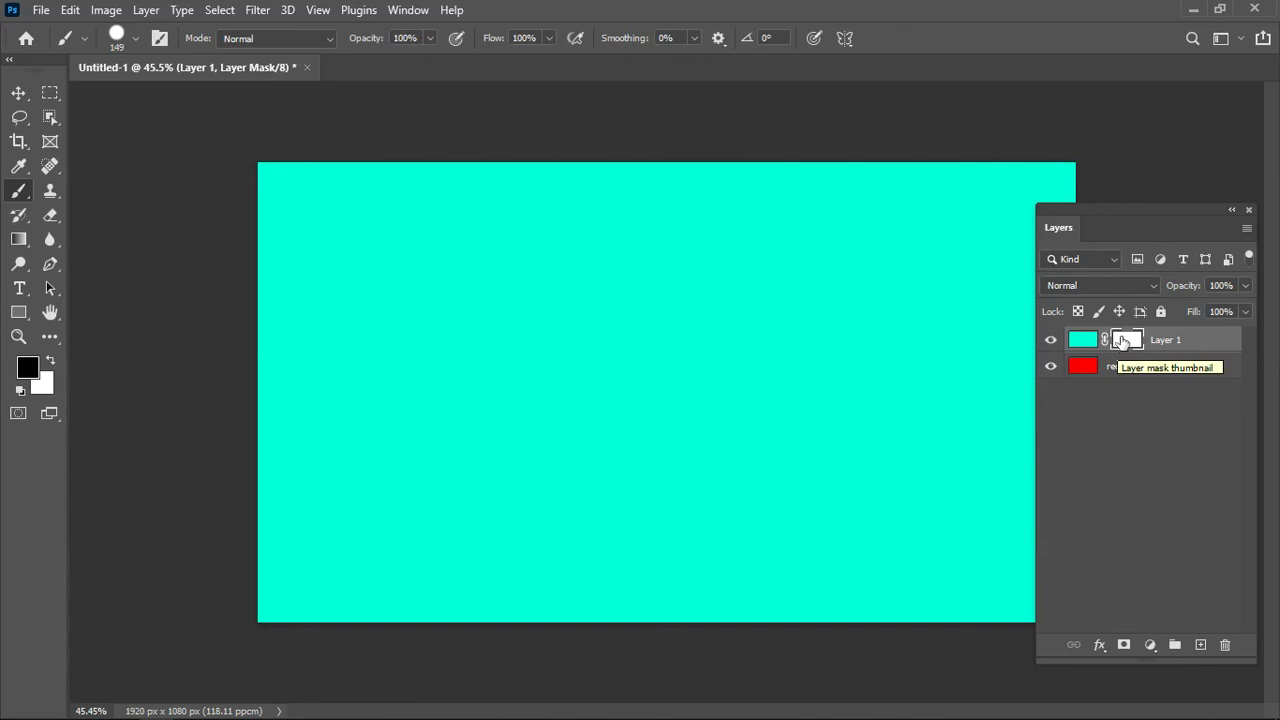
Step: Fill Layer 1's mask with black to hide the cyan, with white as the painting colour
key("ctrl+i")
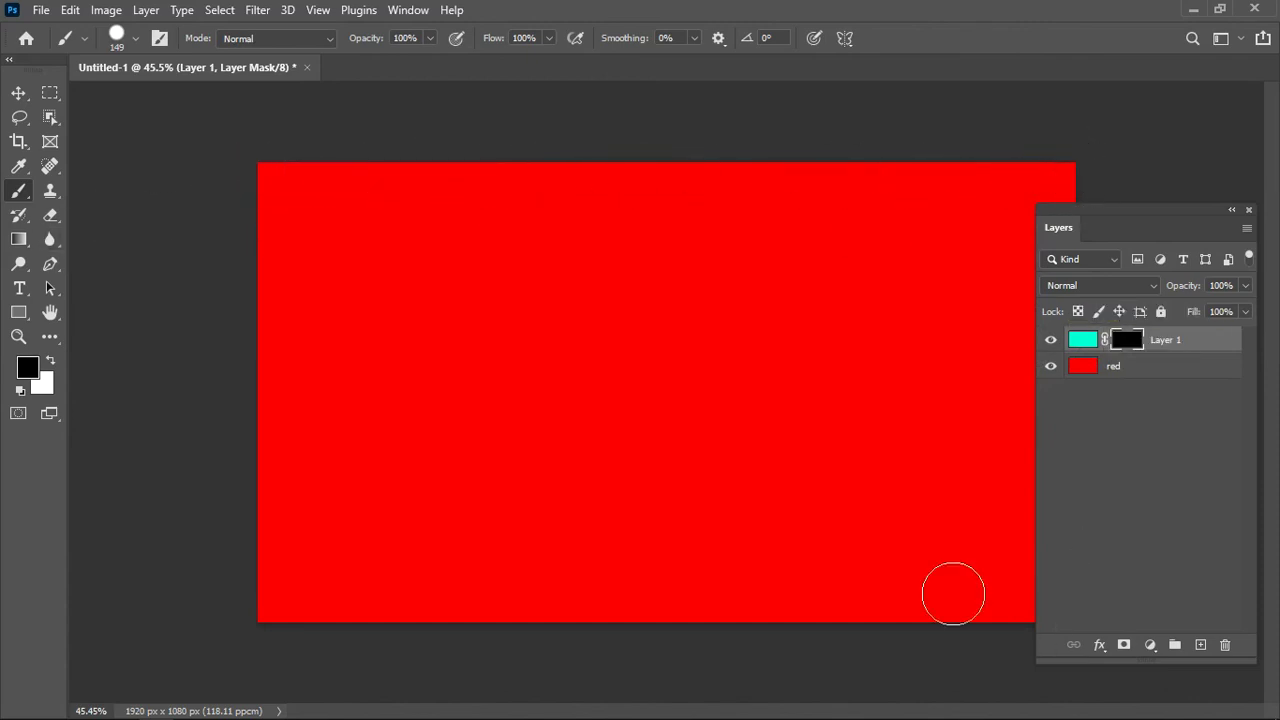
left_click(1136, 438)
left_click(1133, 343)
left_click(48, 361)
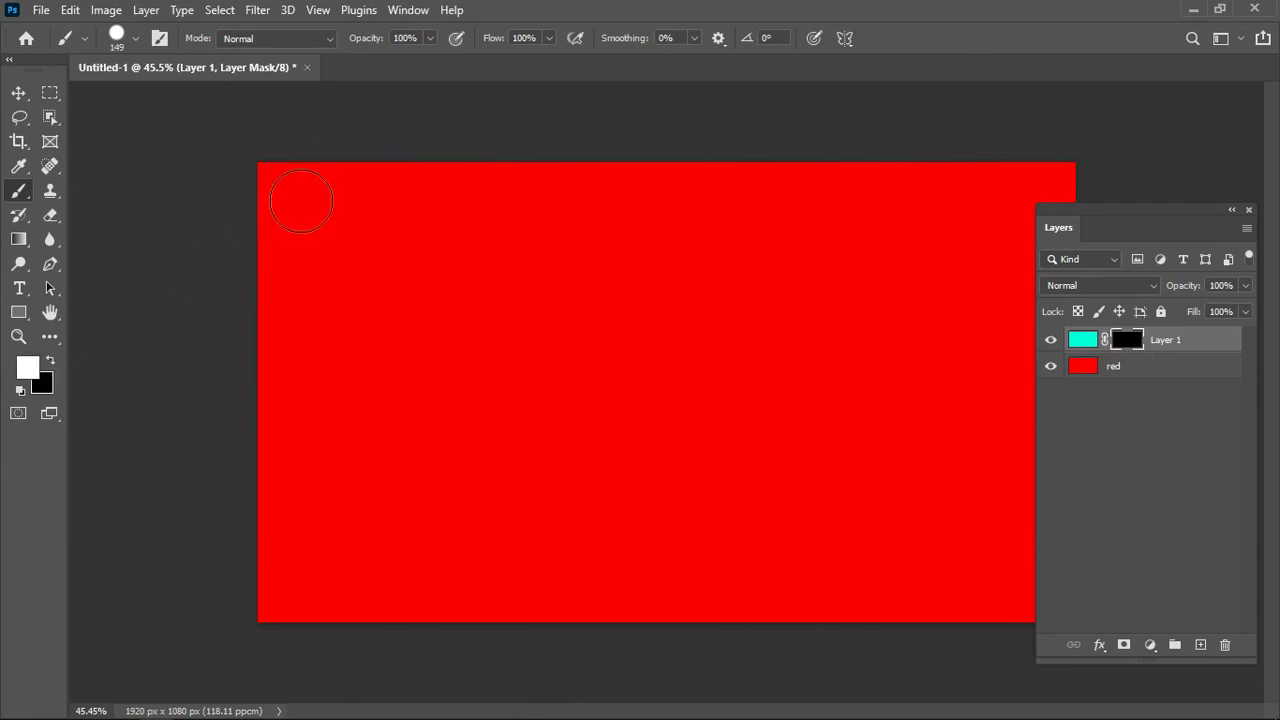
Step: Reveal cyan along the top and left edges and a centre blob, then repaint black with a 219 px brush
left_click_drag(256, 157, 1075, 160)
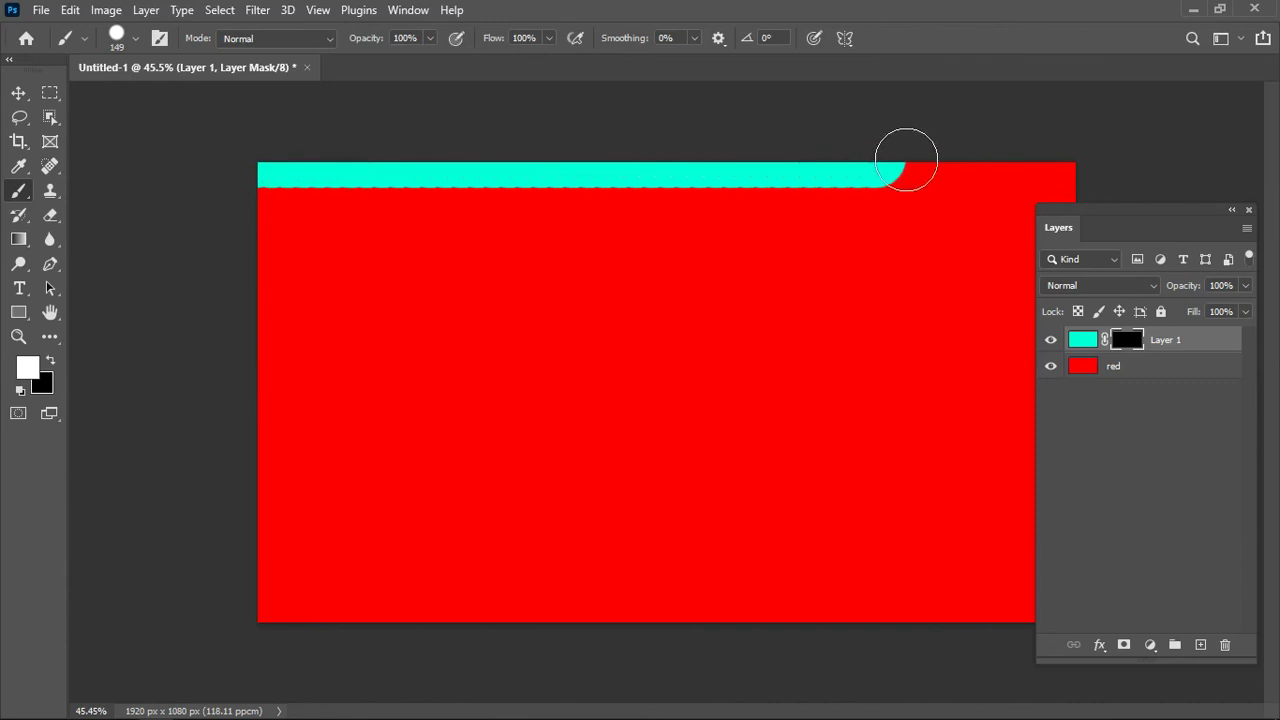
mouse_move(248, 165)
left_mouse_down()
mouse_move(245, 669)
mouse_move(1134, 622)
left_mouse_up()
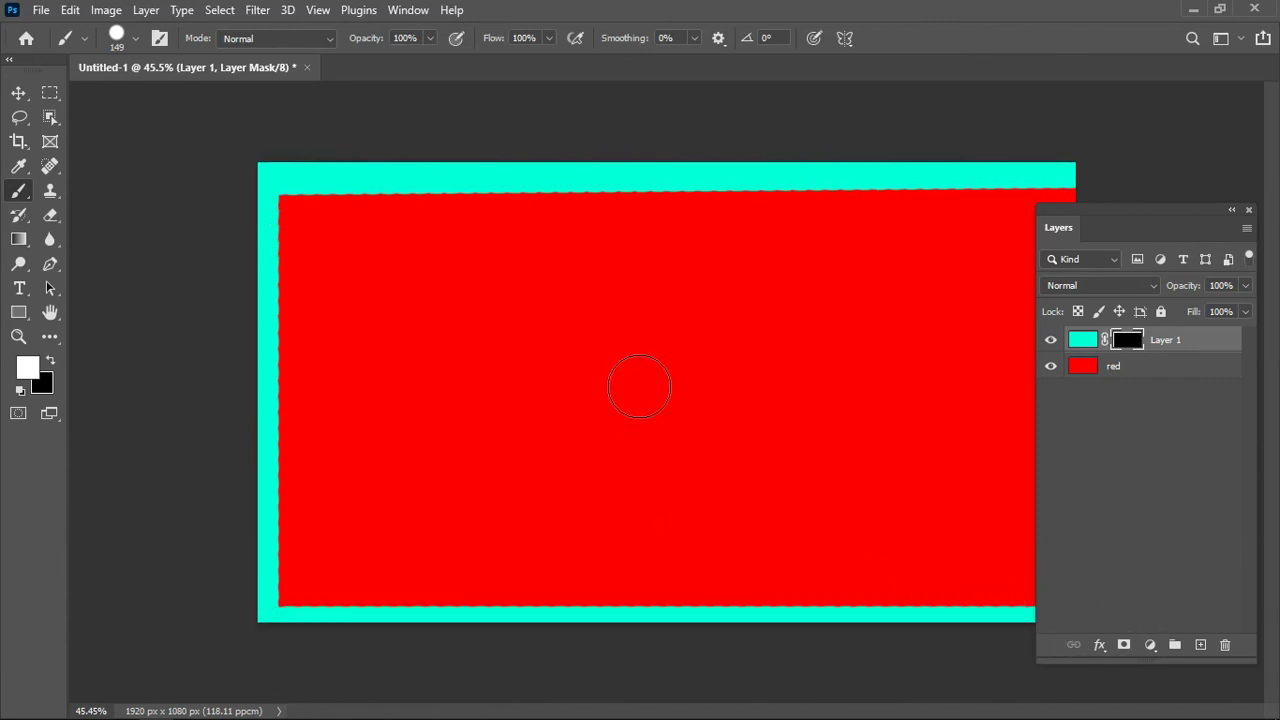
mouse_move(654, 331)
left_mouse_down()
mouse_move(538, 361)
mouse_move(574, 323)
mouse_move(649, 314)
mouse_move(560, 314)
mouse_move(518, 347)
mouse_move(634, 446)
mouse_move(691, 374)
mouse_move(514, 346)
mouse_move(556, 419)
left_mouse_up()
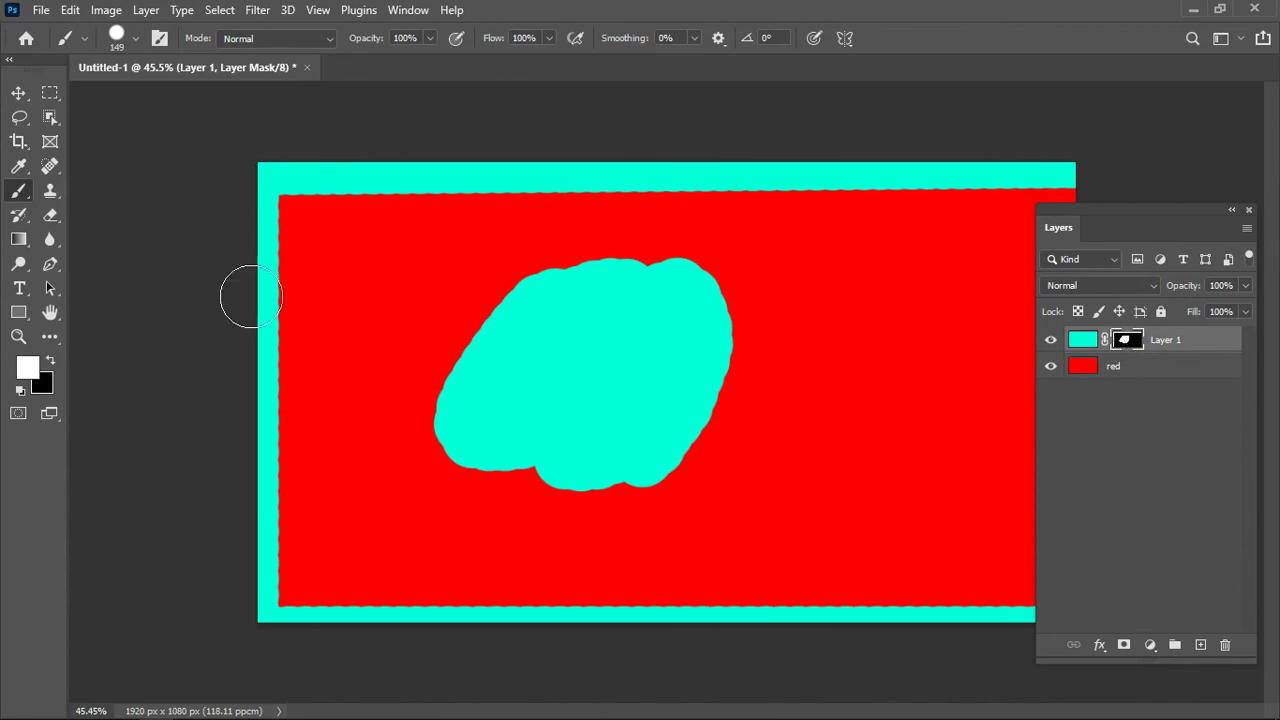
right_click(500, 380, "alt")
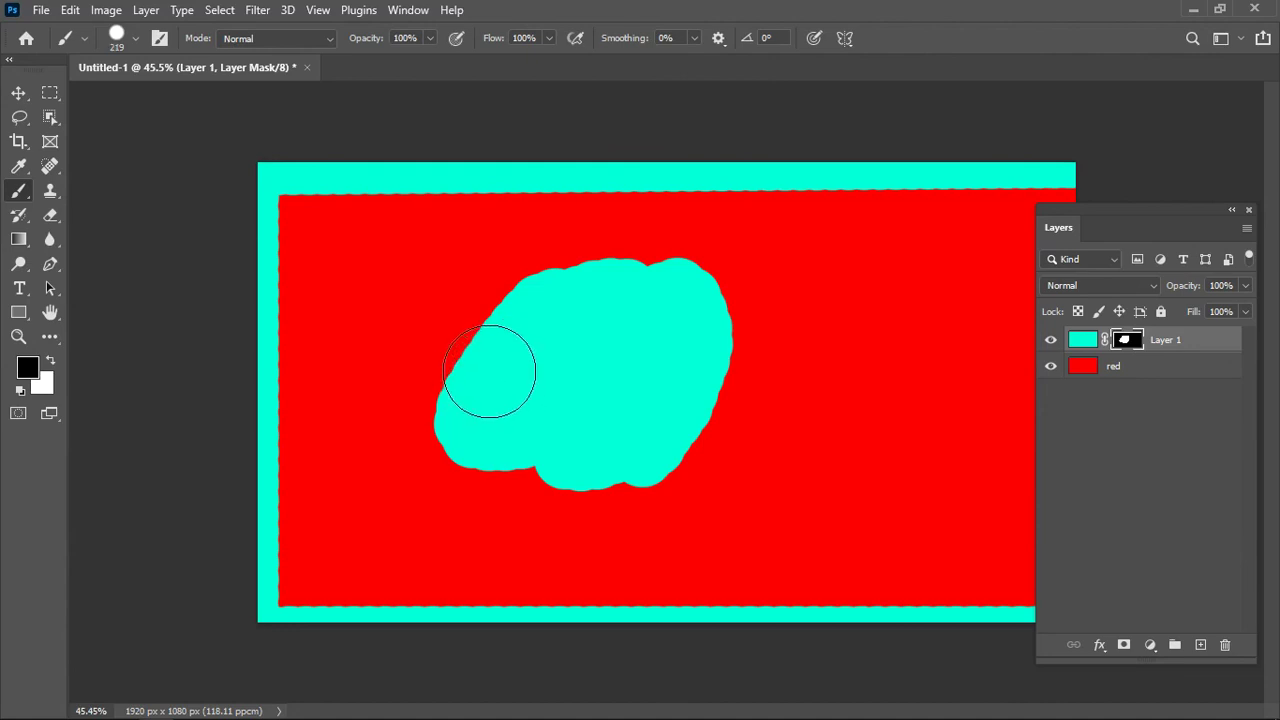
mouse_move(593, 302)
left_mouse_down()
mouse_move(609, 286)
mouse_move(423, 431)
mouse_move(571, 451)
mouse_move(748, 338)
mouse_move(600, 506)
mouse_move(357, 177)
mouse_move(271, 477)
mouse_move(313, 654)
mouse_move(980, 623)
mouse_move(1034, 243)
mouse_move(908, 194)
mouse_move(967, 174)
left_mouse_up()
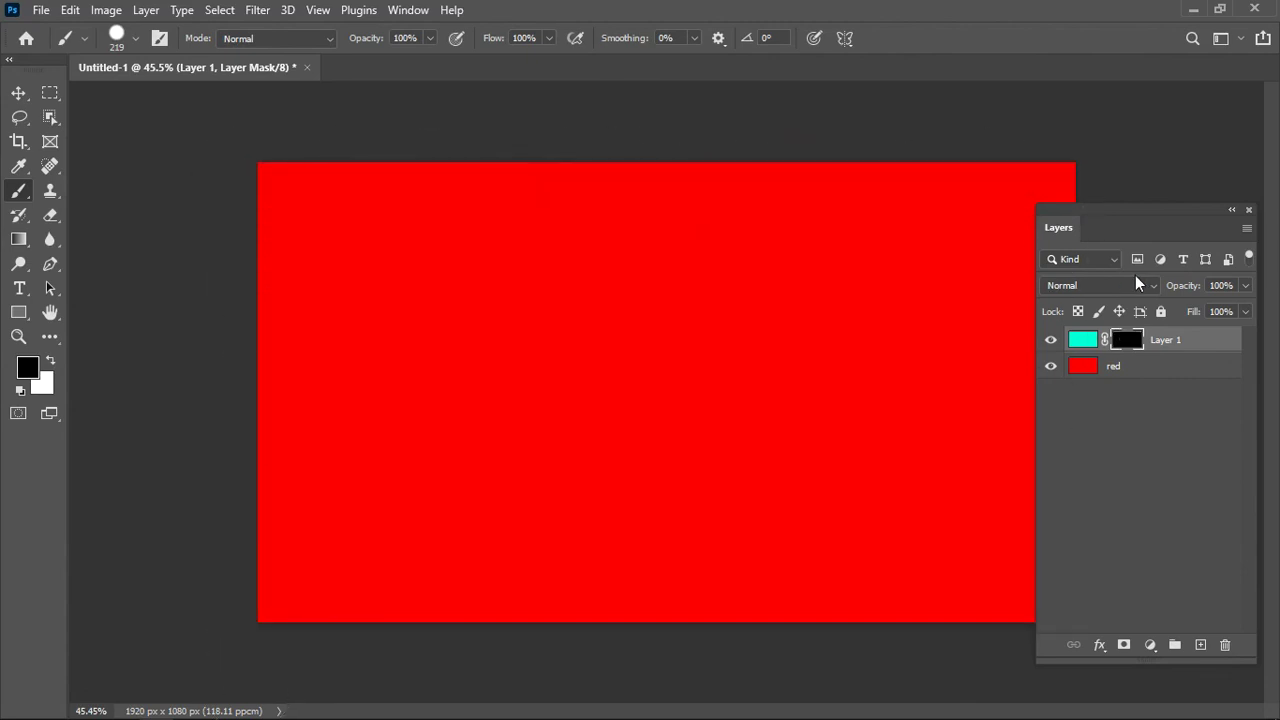